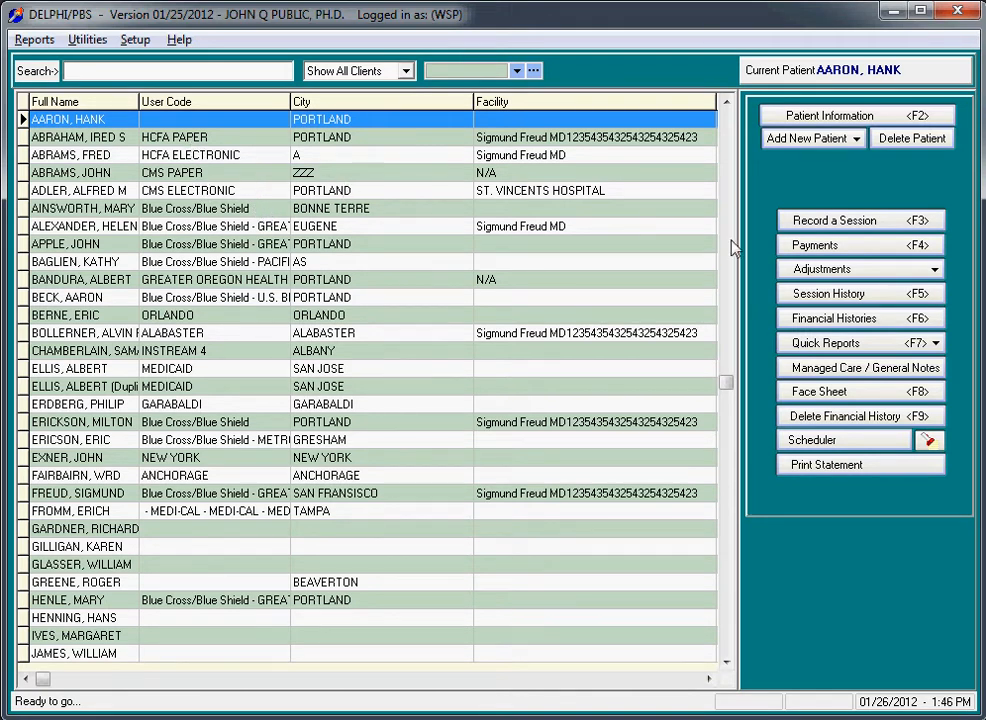
# Step: Record and save a session dated 12/15/2011 for the current patient, keeping the default session details
pyautogui.click(817, 225)
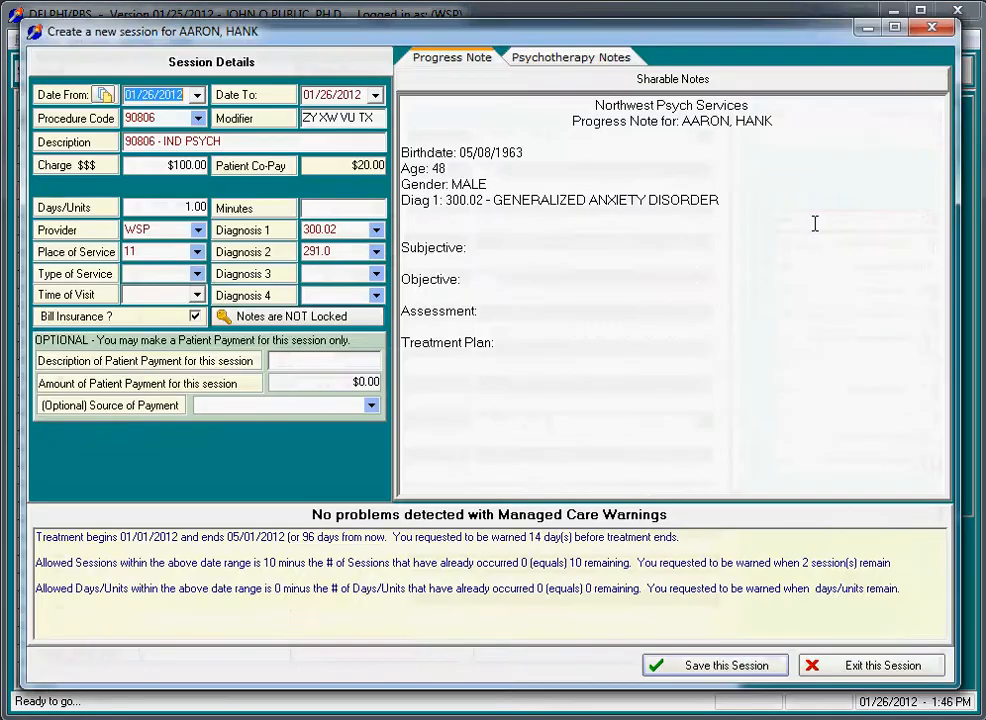
pyautogui.click(197, 94)
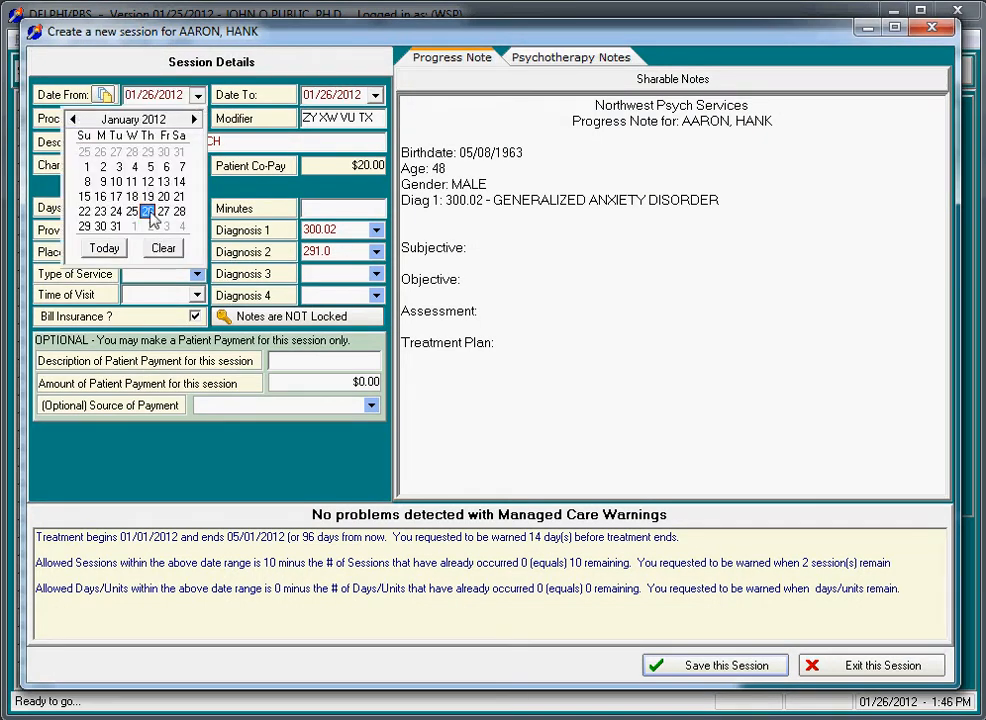
pyautogui.click(75, 120)
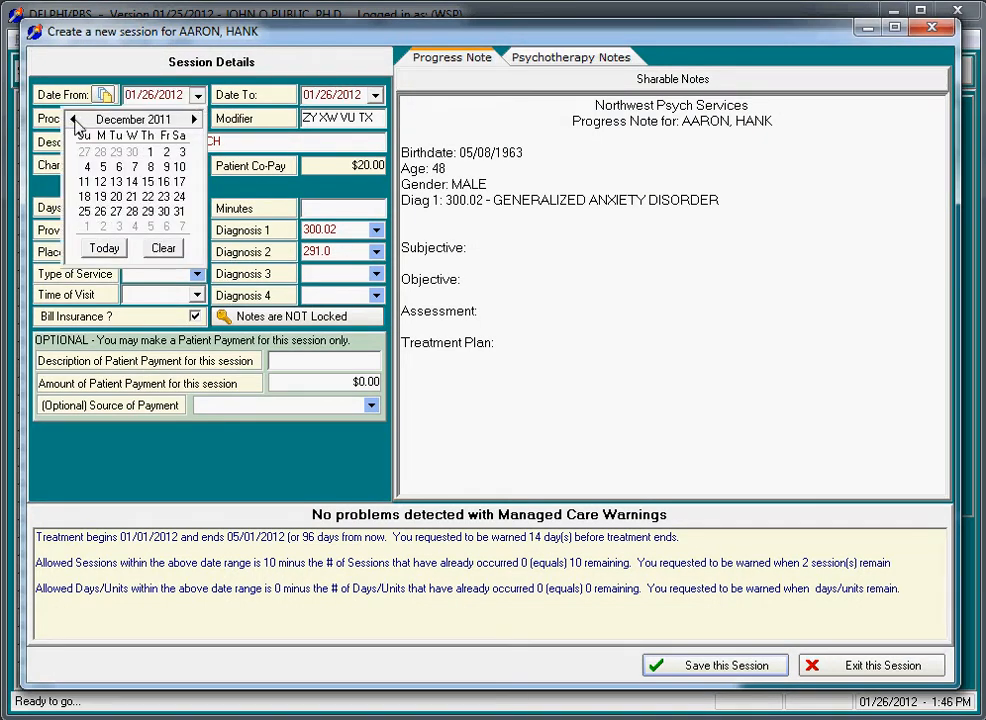
pyautogui.click(148, 181)
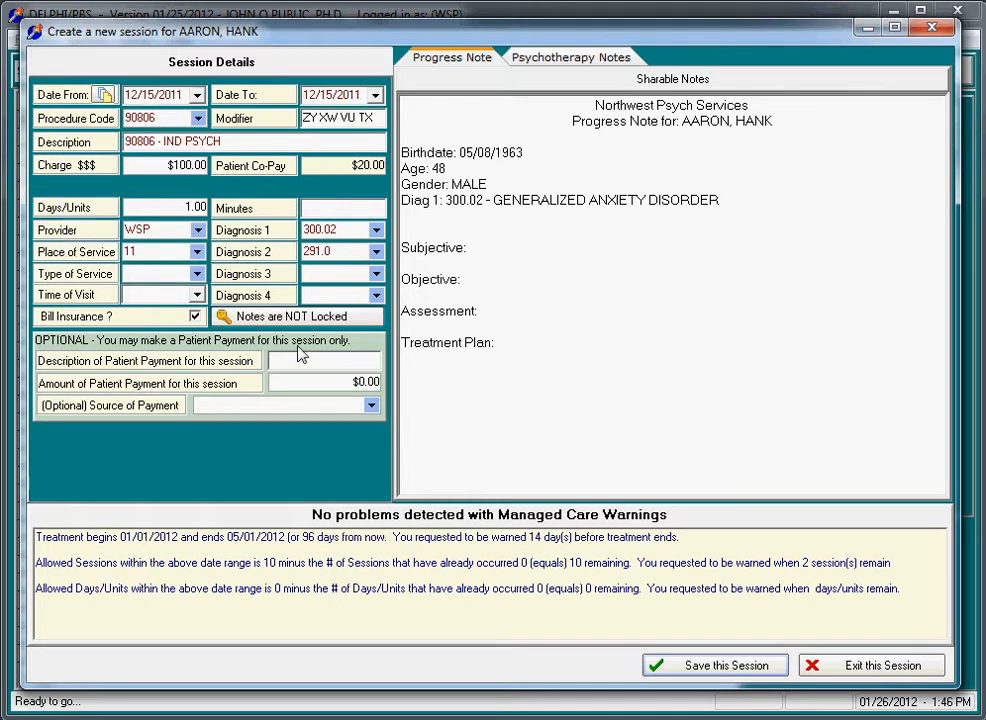
pyautogui.click(742, 668)
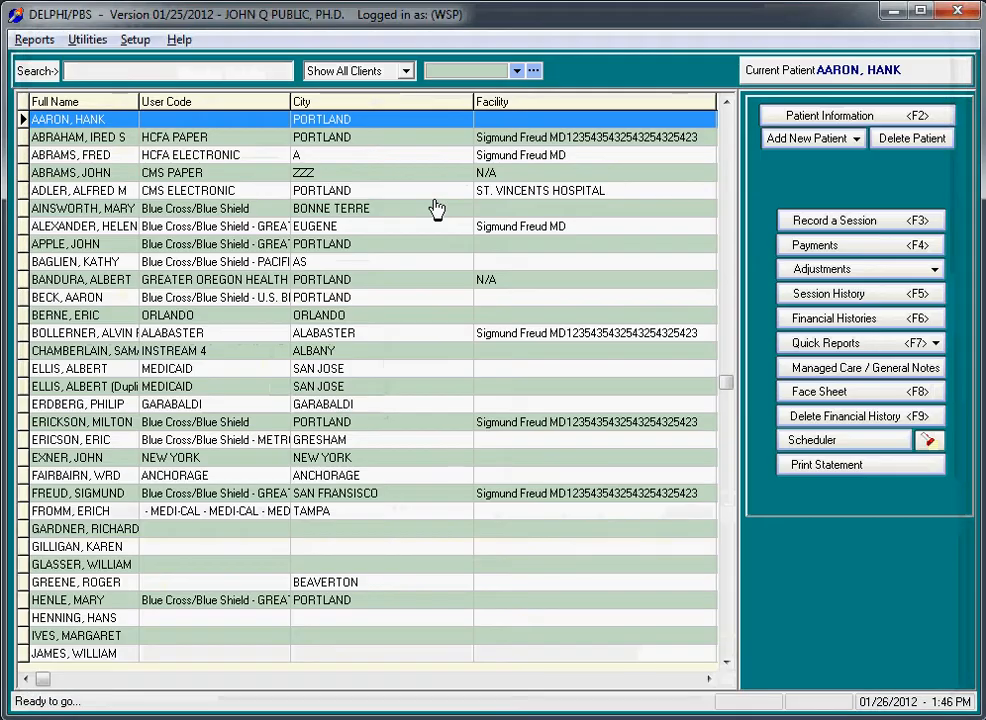
# Step: Record and save another session for the same patient, dated 01/01/2012
pyautogui.click(836, 220)
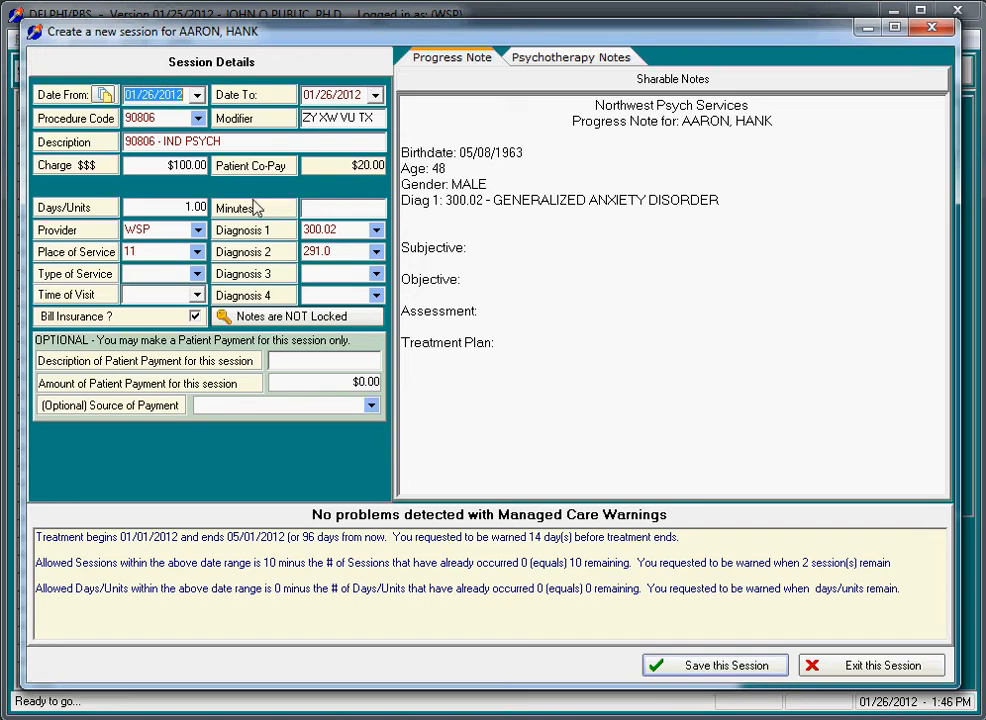
pyautogui.click(198, 95)
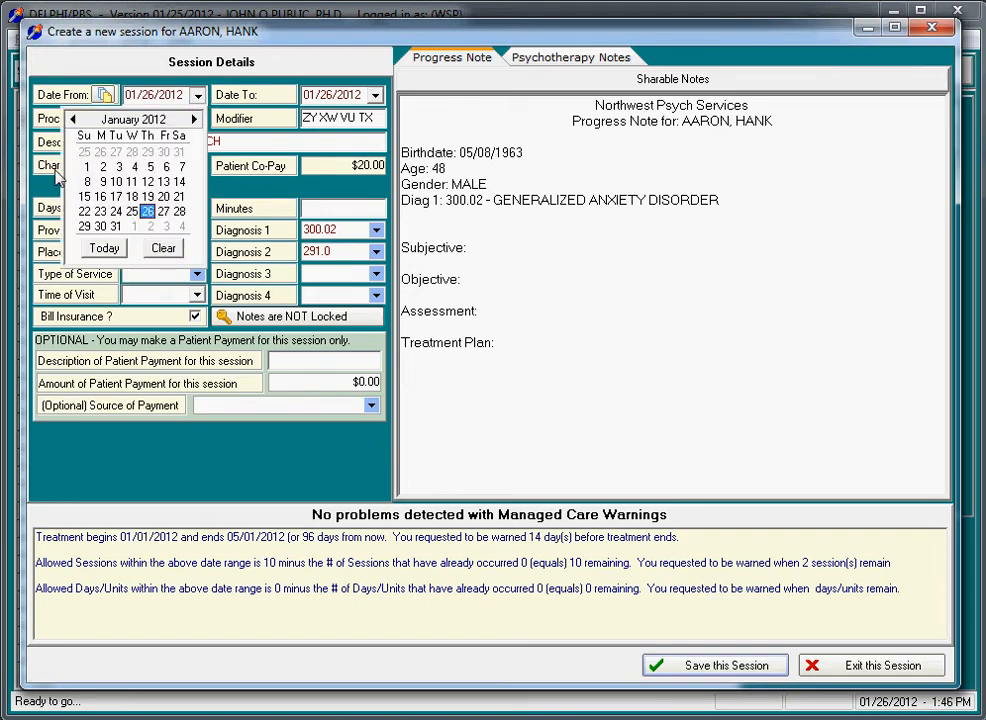
pyautogui.click(88, 166)
pyautogui.click(697, 662)
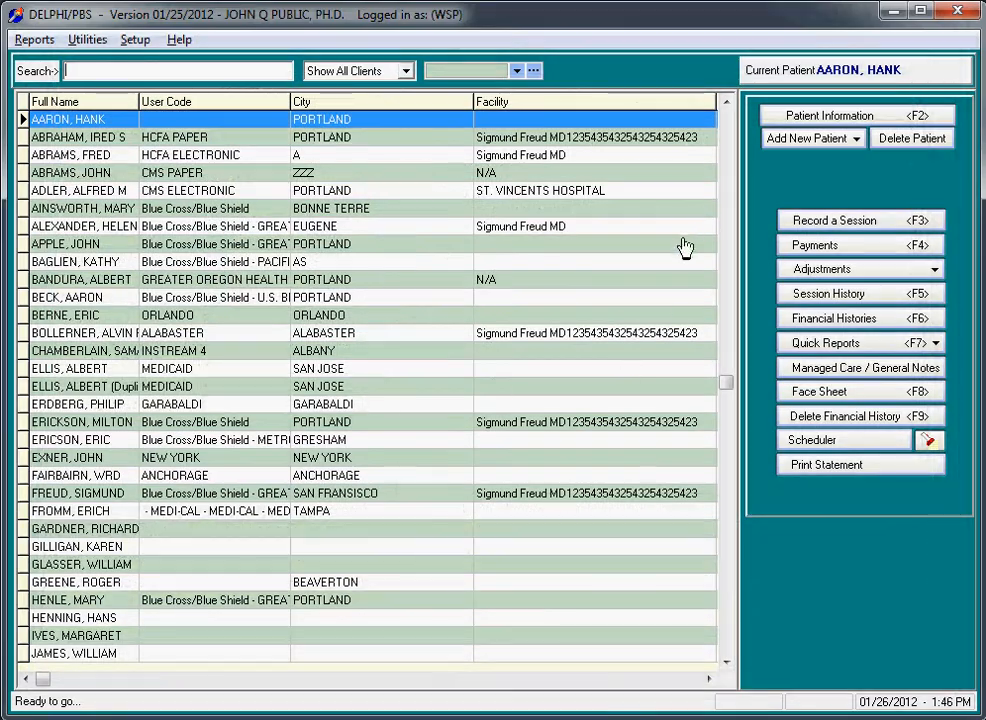
# Step: Record and save a session dated 01/10/2012 for the patient, and review the patient's financial history
pyautogui.click(815, 221)
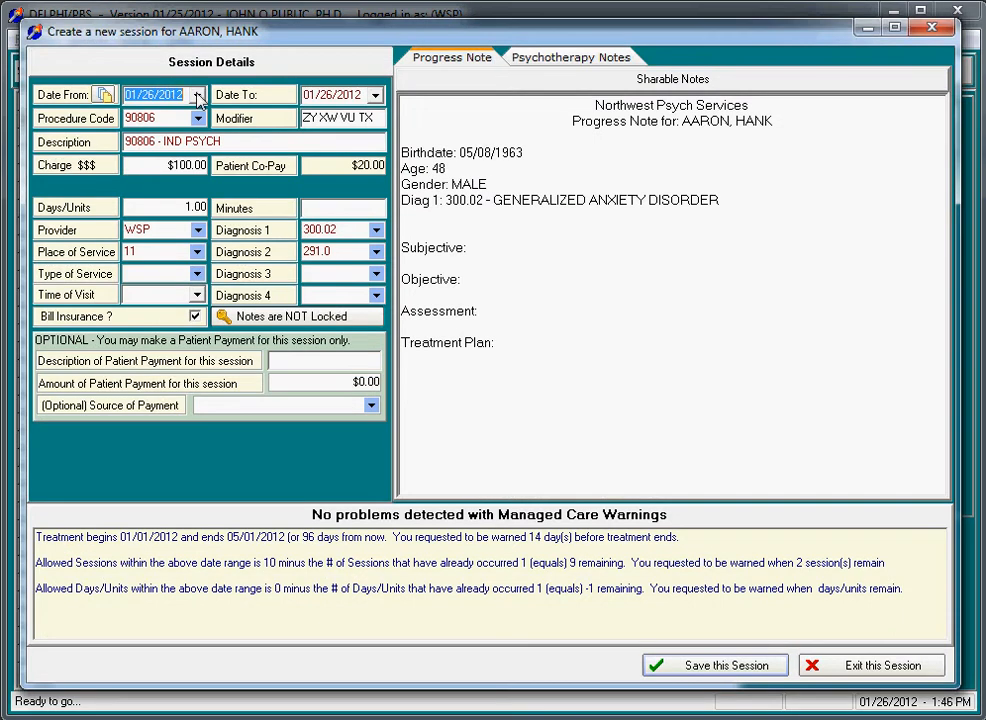
pyautogui.click(196, 95)
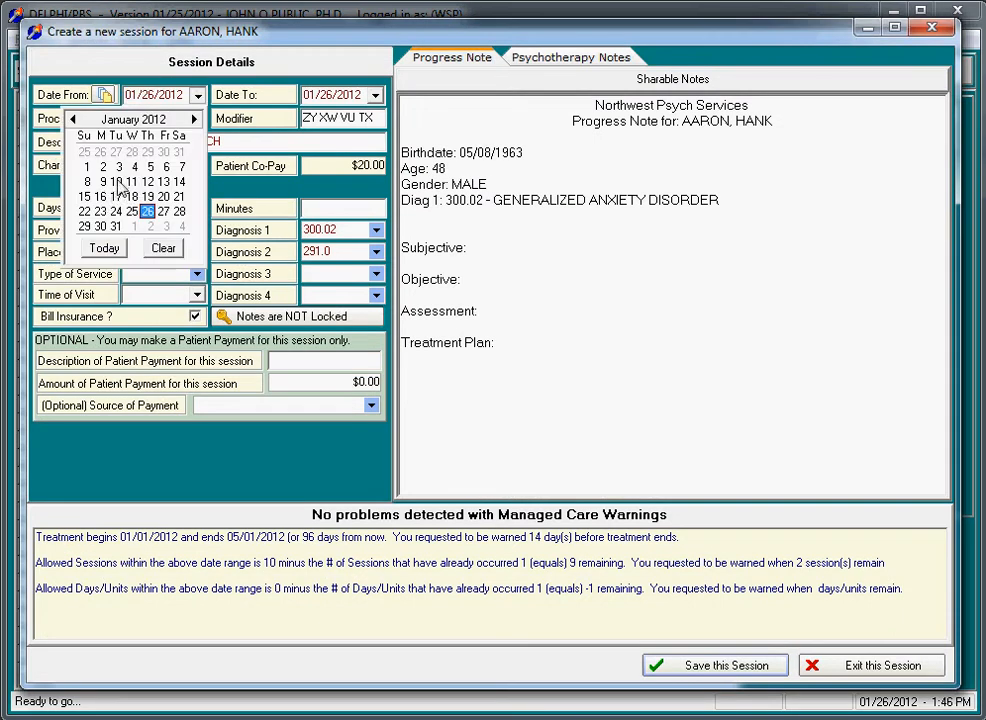
pyautogui.click(116, 182)
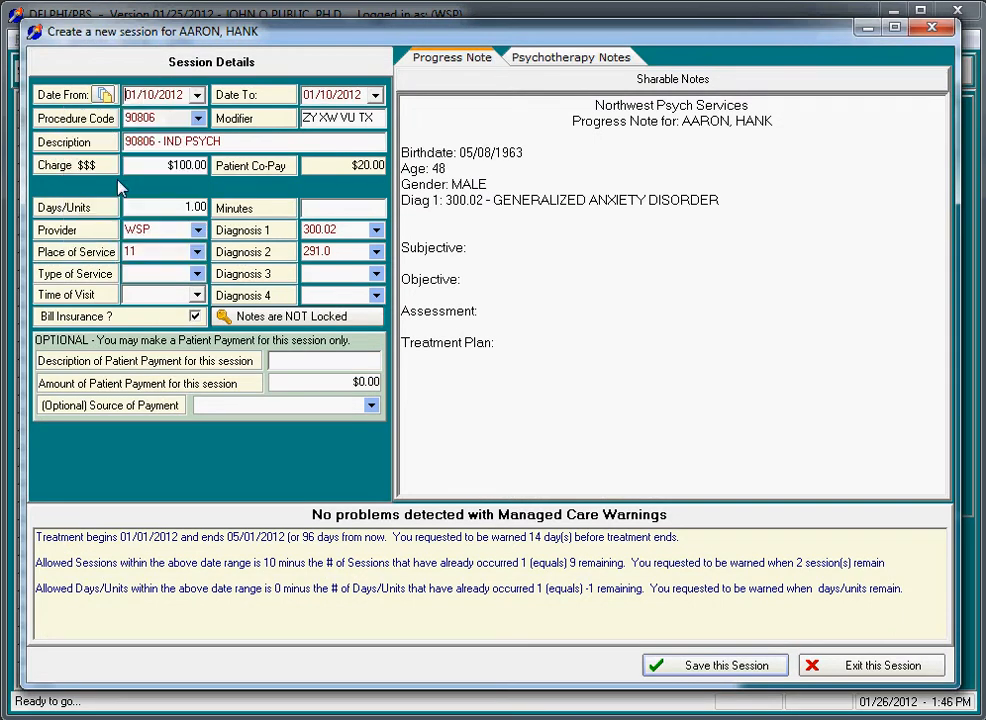
pyautogui.click(740, 667)
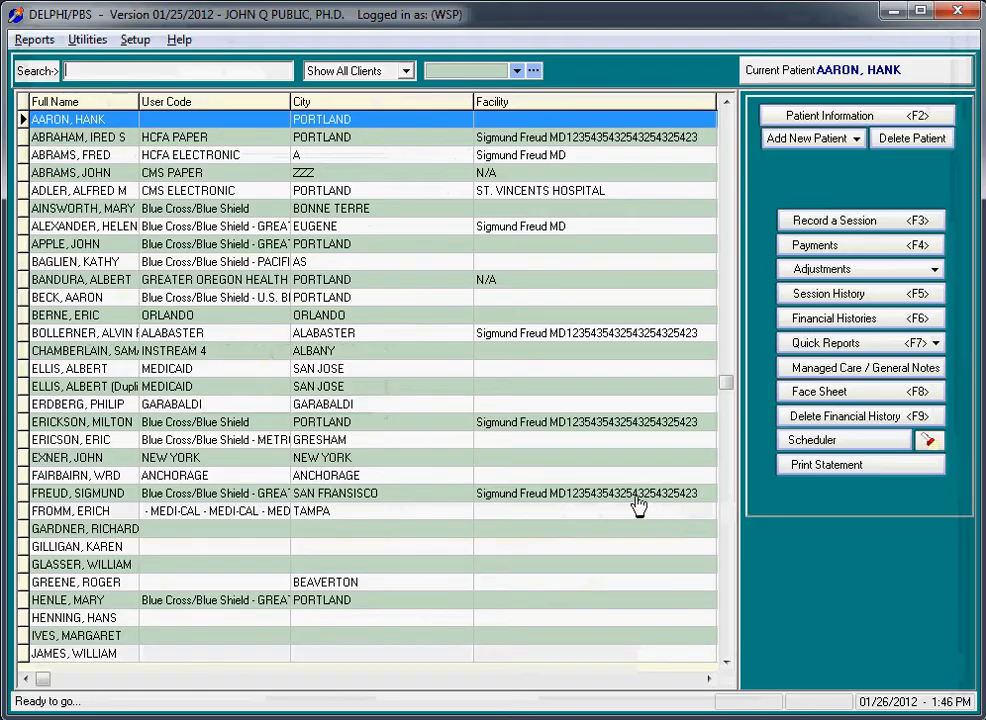
pyautogui.click(805, 324)
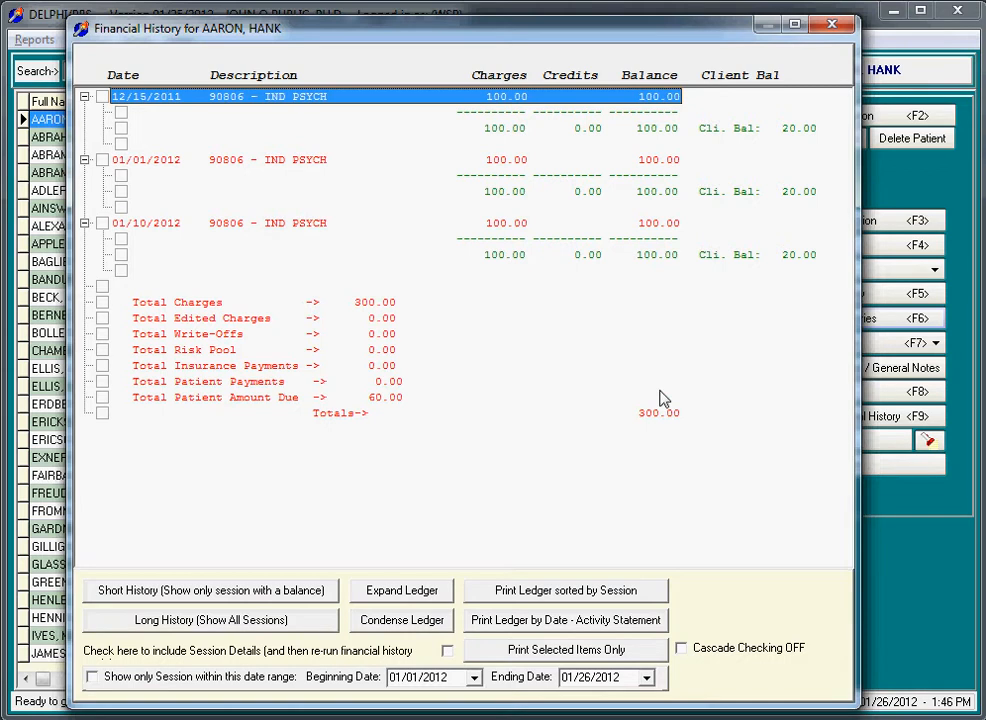
pyautogui.click(831, 24)
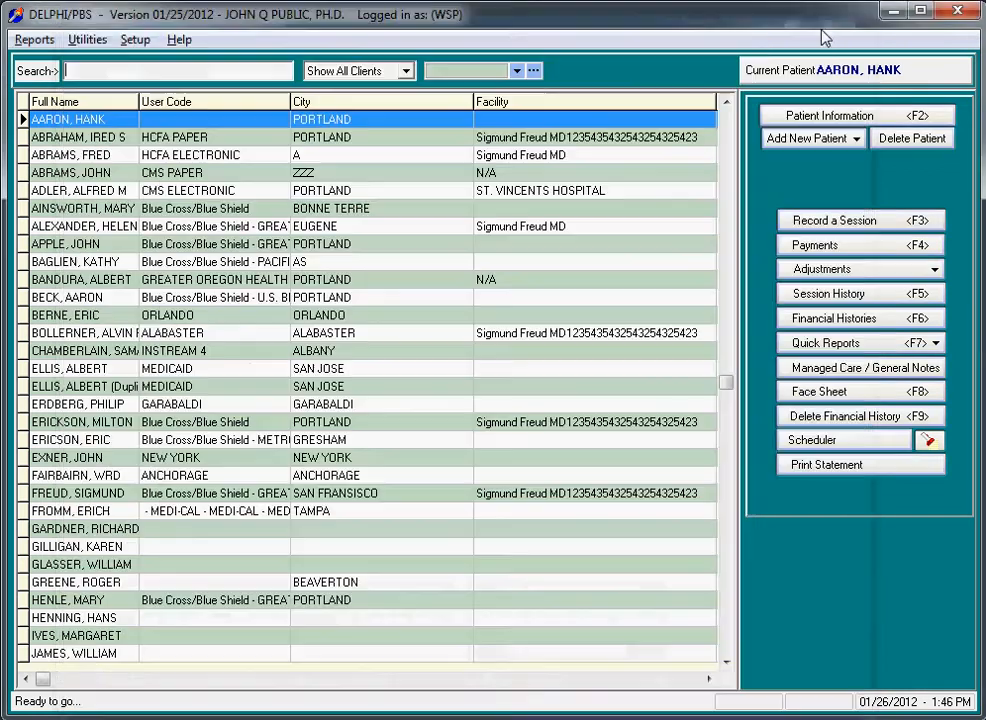
# Step: Save a session with the default date 01/26/2012 and check the patient's recorded sessions in the payment window
pyautogui.click(832, 220)
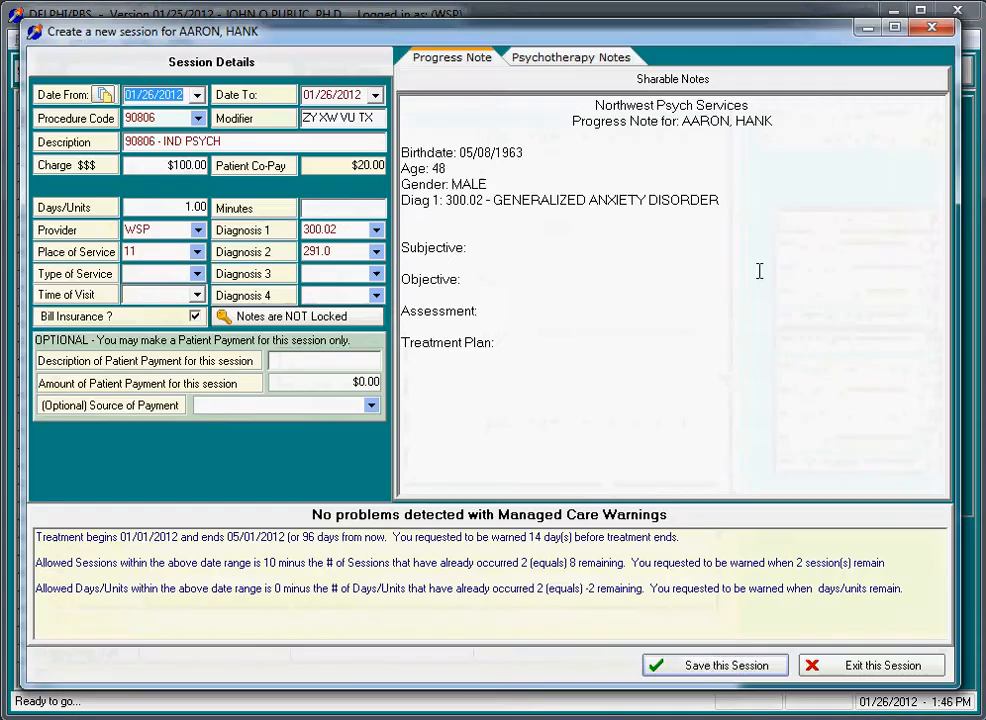
pyautogui.click(718, 666)
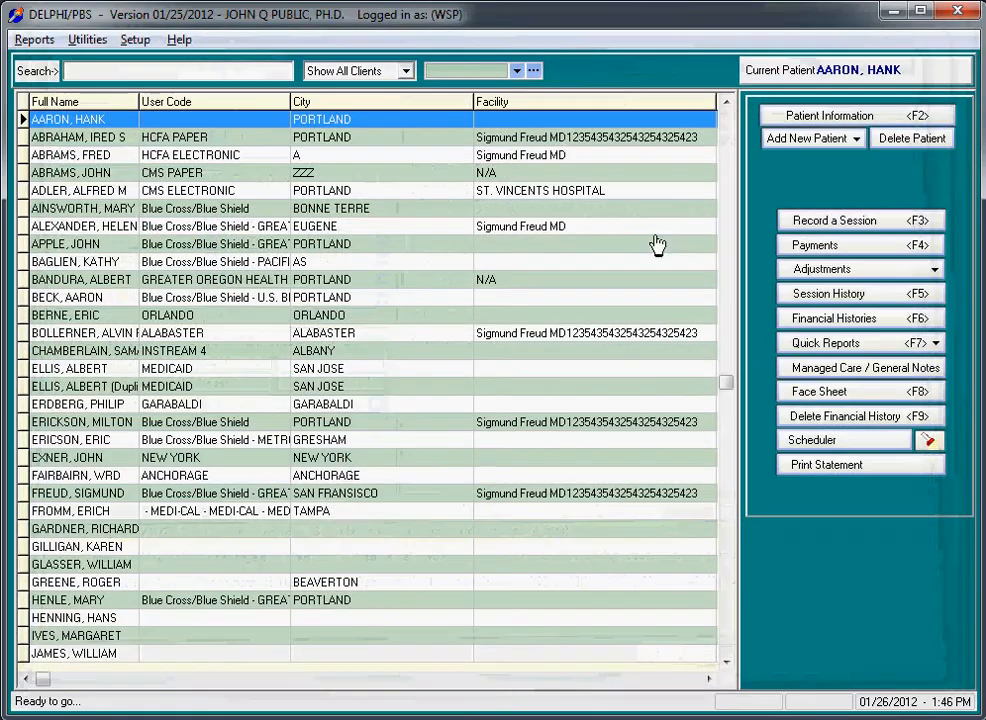
pyautogui.click(818, 246)
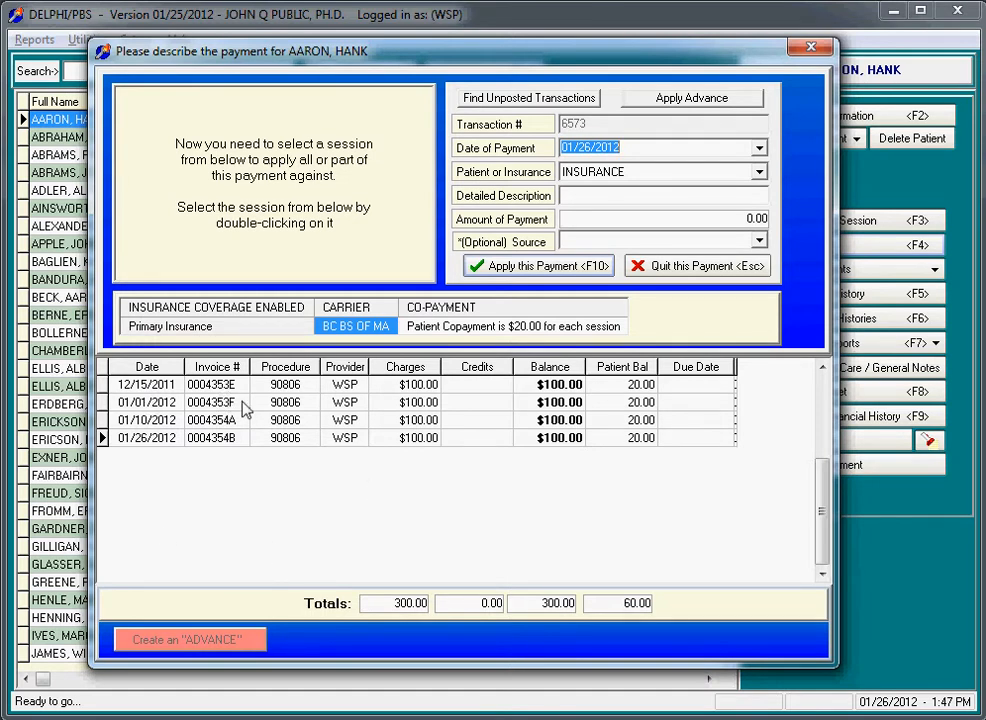
pyautogui.click(811, 48)
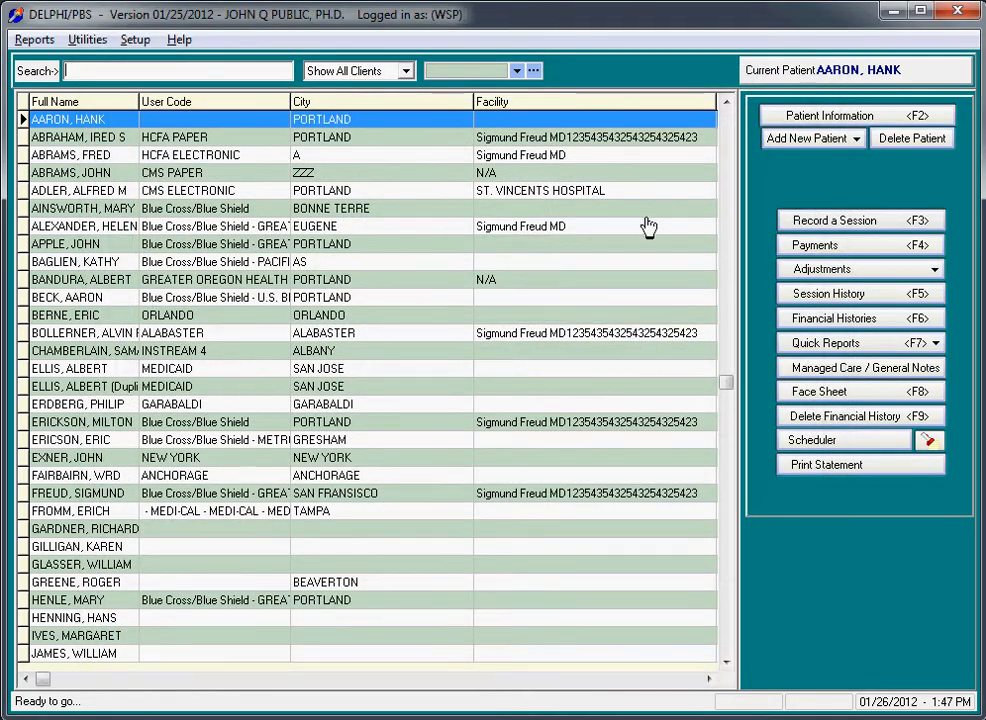
# Step: Delete the patient's entire financial history and check the payment window for remaining sessions
pyautogui.click(830, 420)
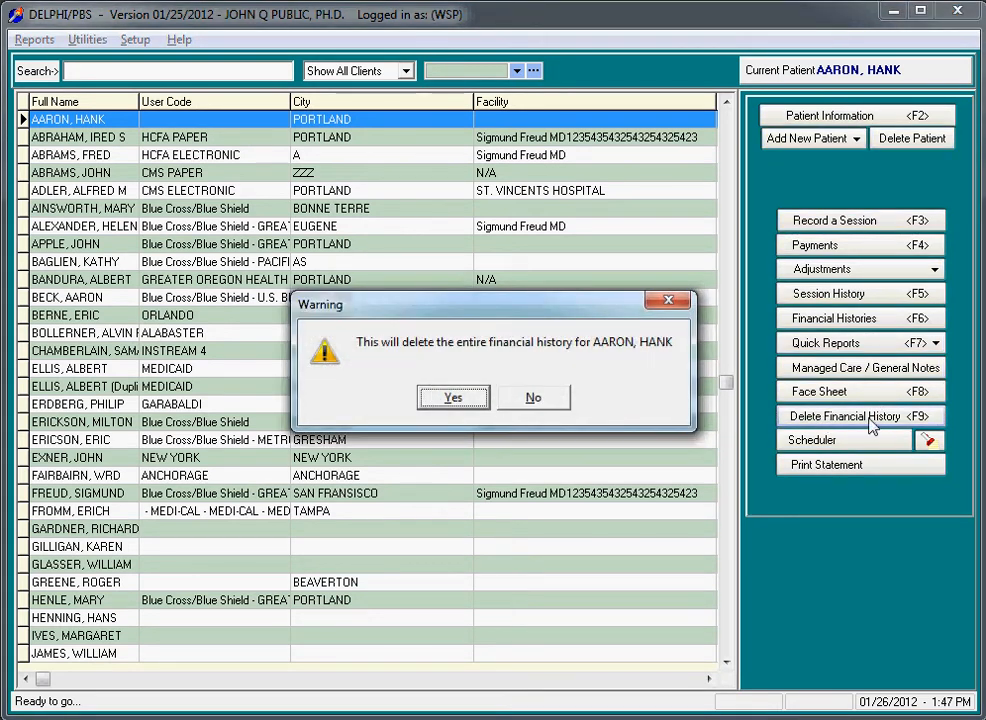
pyautogui.click(453, 399)
pyautogui.click(453, 399)
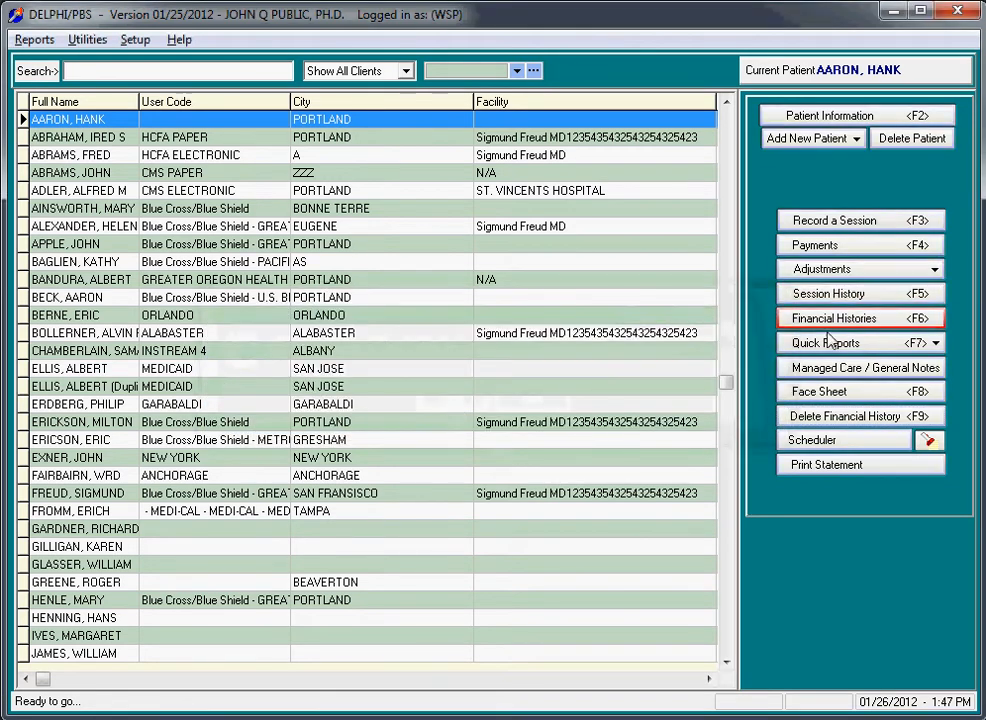
pyautogui.click(812, 247)
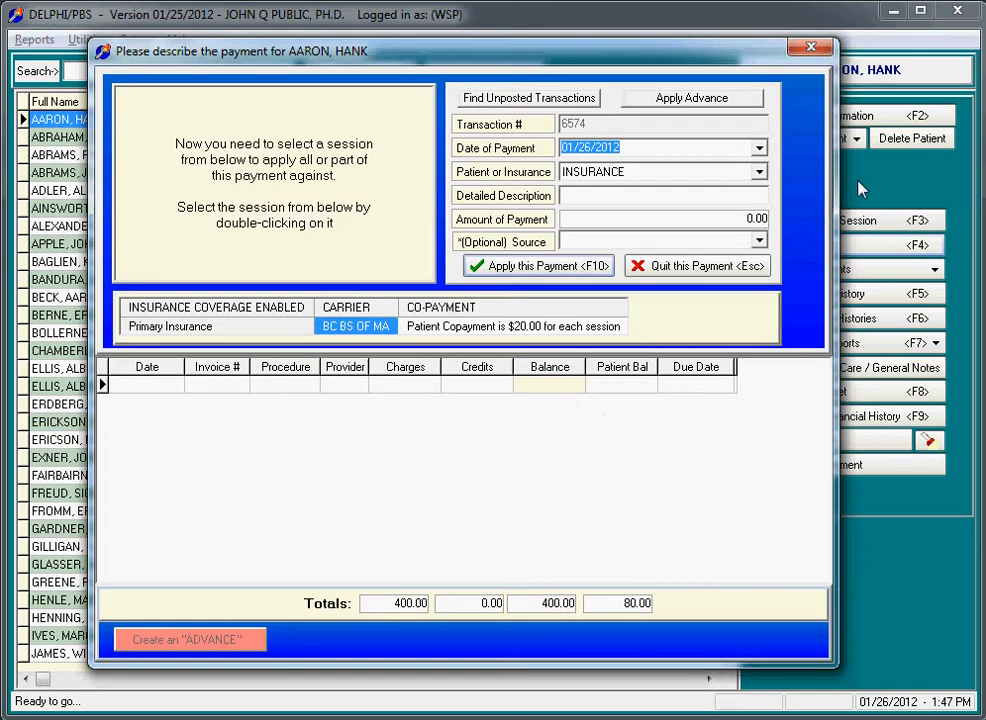
pyautogui.press('Escape')
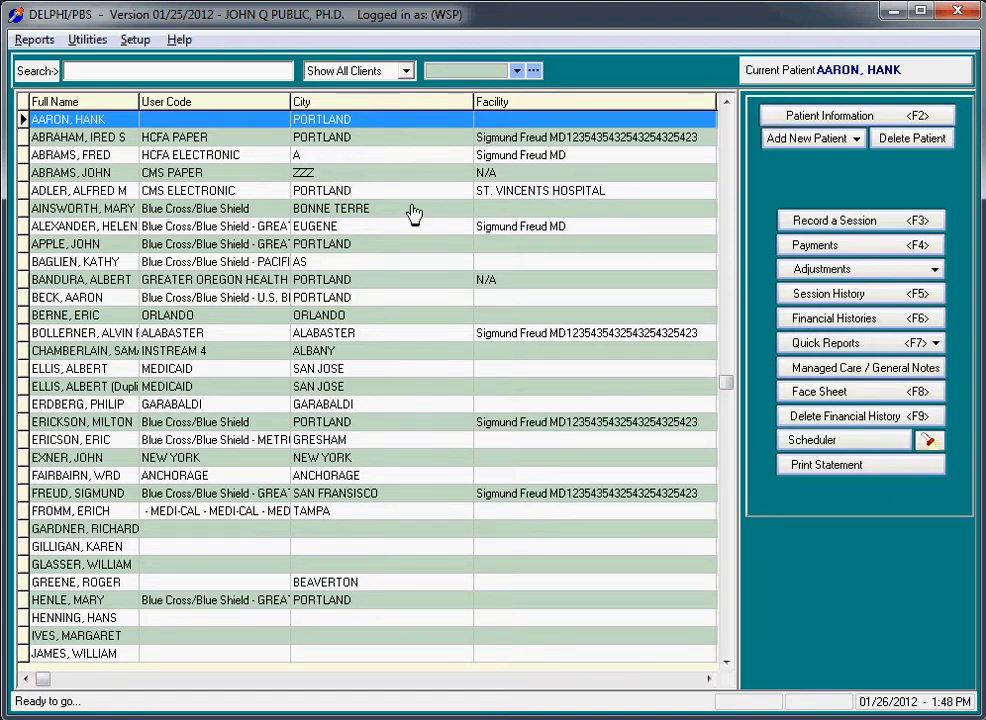
# Step: Create a new session for the patient dated 01/25/2012 with the procedure code SETUP
pyautogui.click(811, 228)
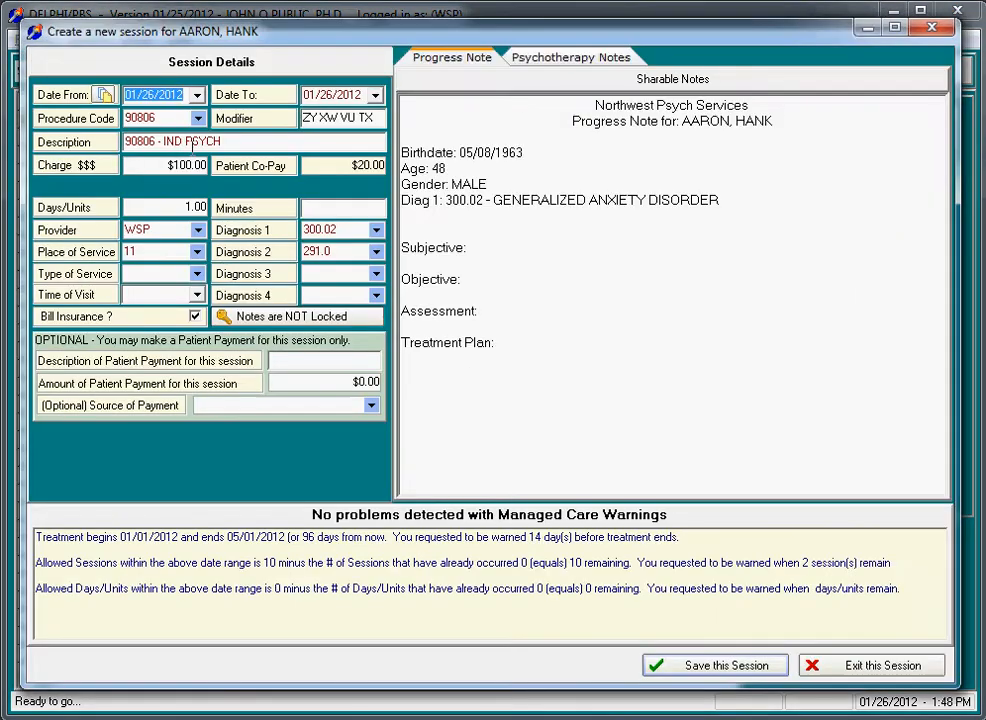
pyautogui.click(198, 96)
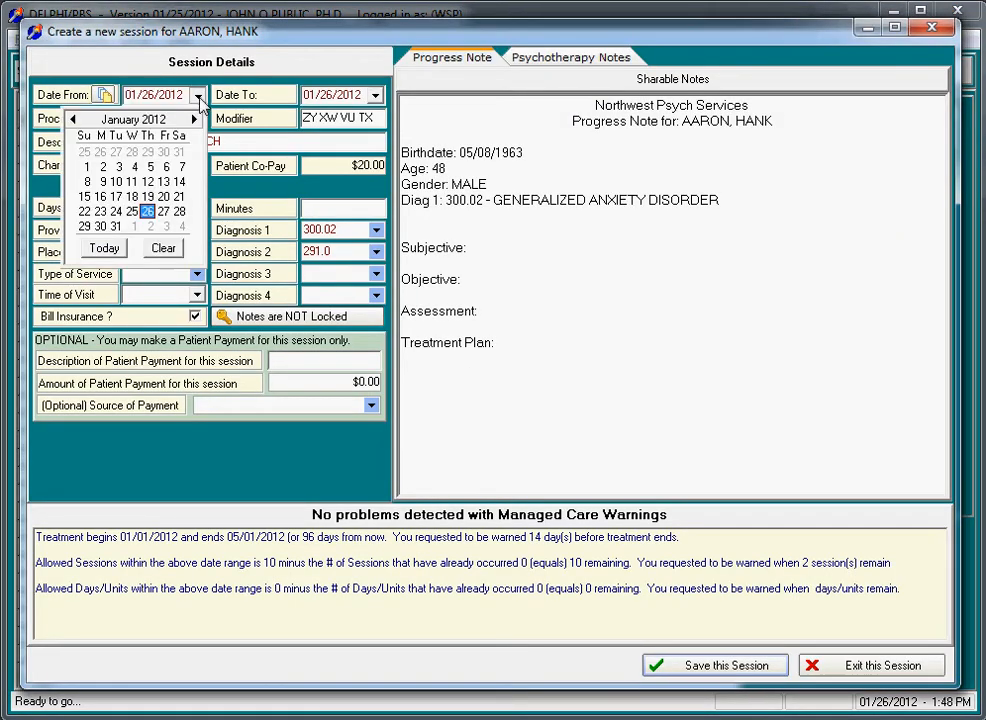
pyautogui.click(131, 211)
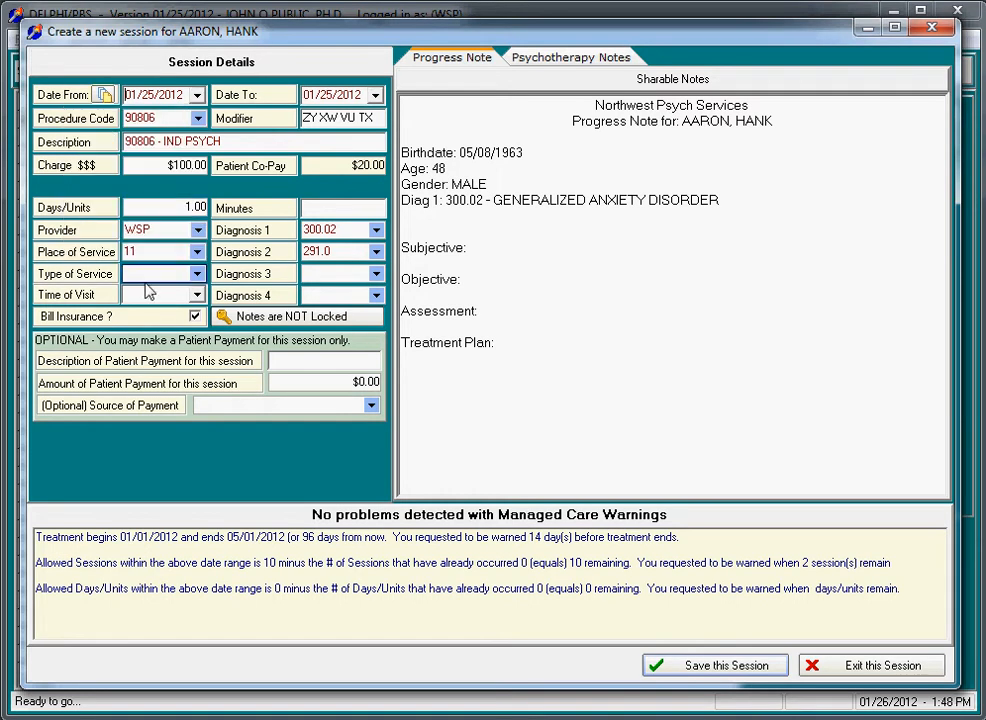
pyautogui.click(198, 118)
pyautogui.moveTo(556, 249); pyautogui.dragTo(551, 443)
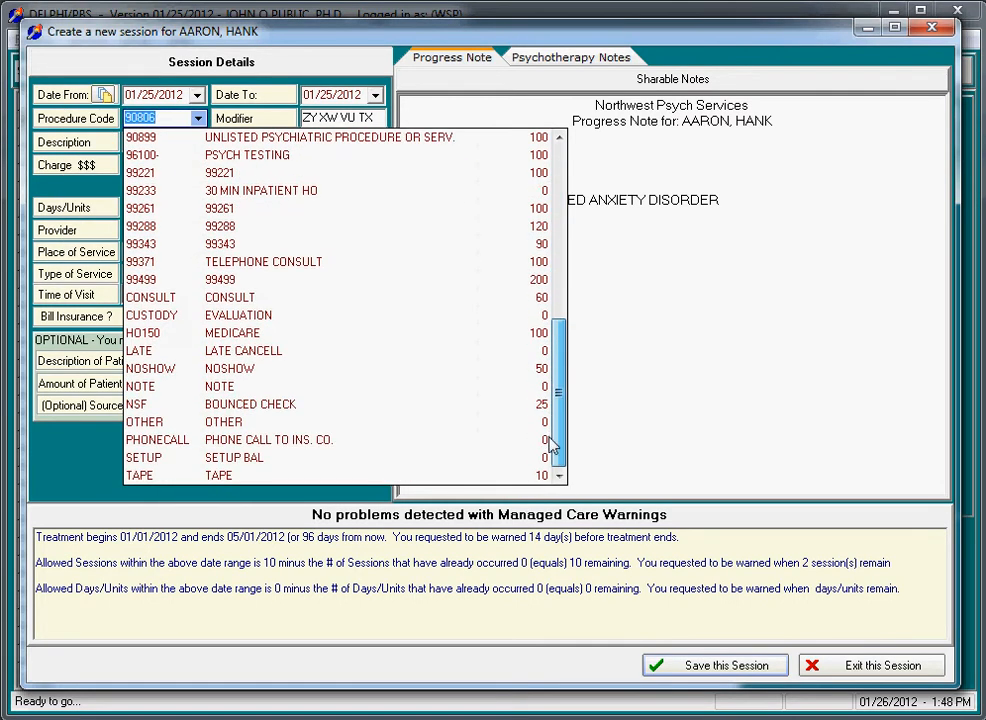
pyautogui.click(155, 458)
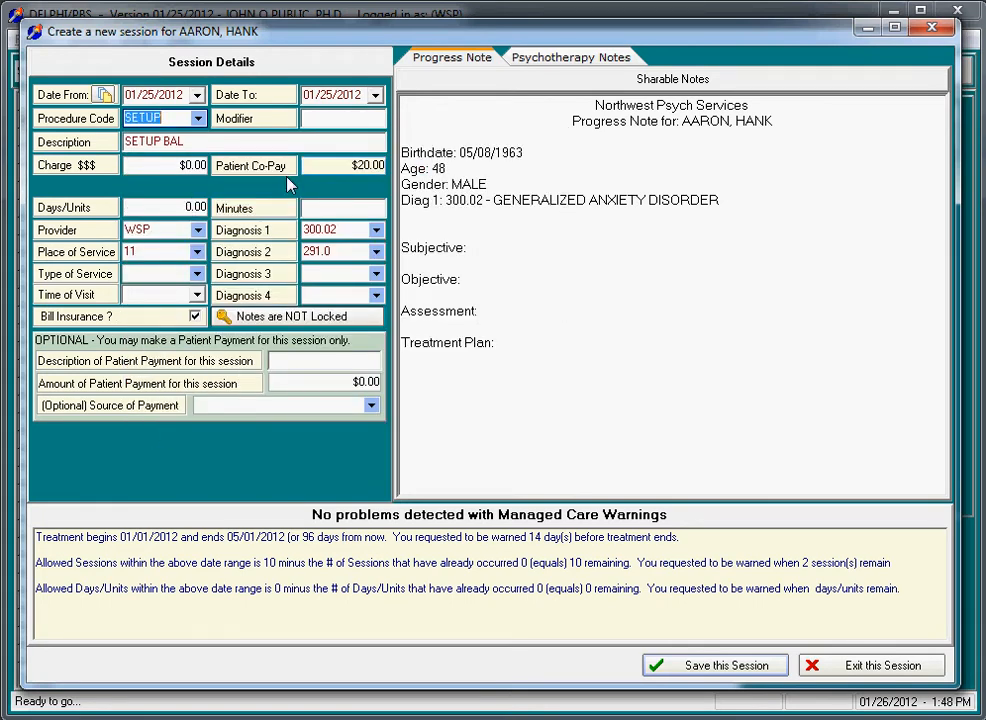
# Step: Save the setup session with a $1,700 charge and a $1,000 patient co-pay, and check it in the payment window
pyautogui.click(138, 166)
pyautogui.moveTo(156, 166); pyautogui.dragTo(274, 185)
pyautogui.write('1700')
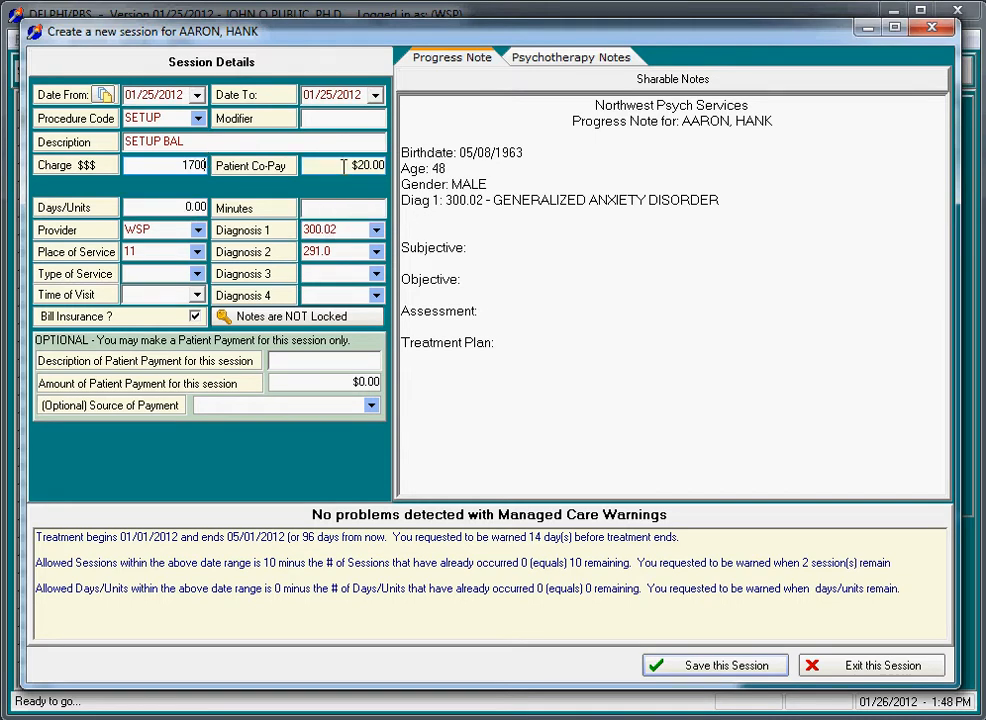
pyautogui.click(327, 165)
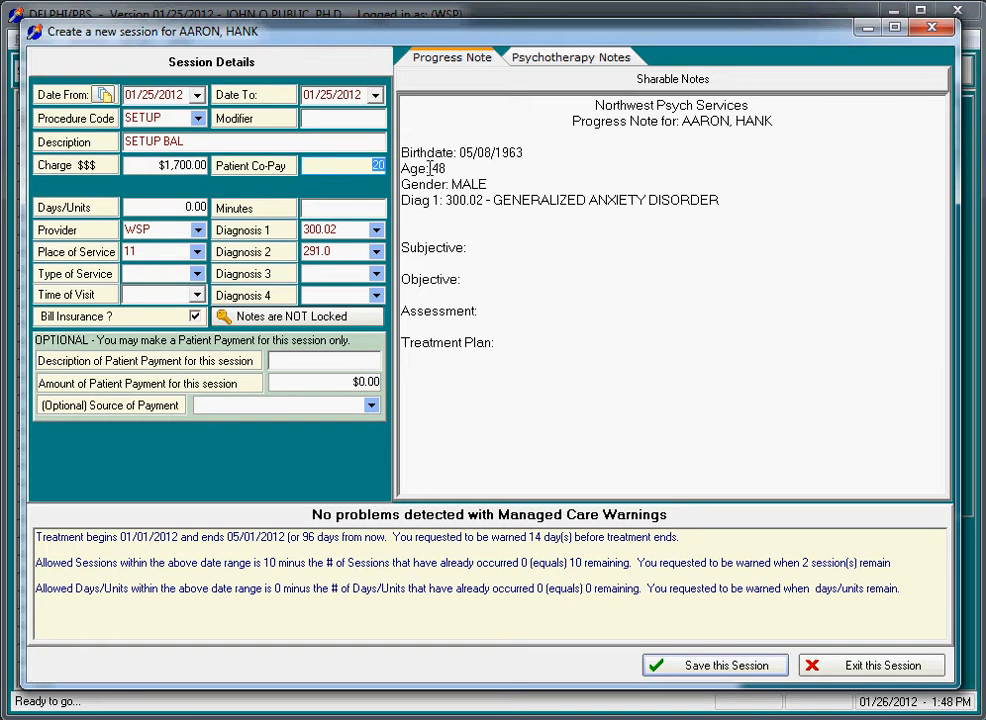
pyautogui.write('1000')
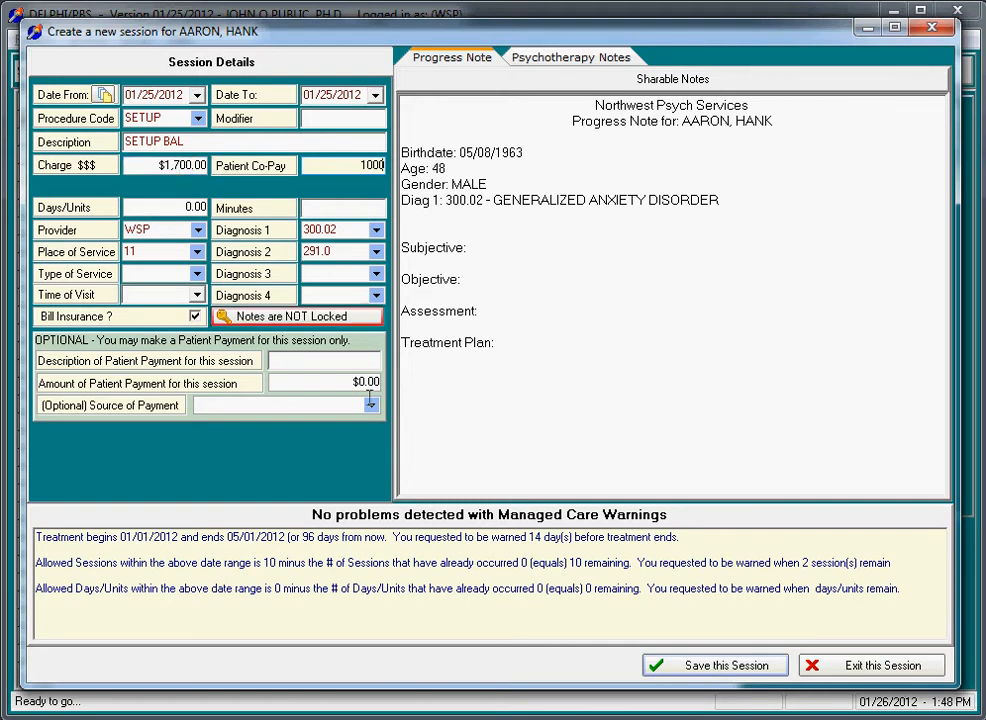
pyautogui.click(733, 667)
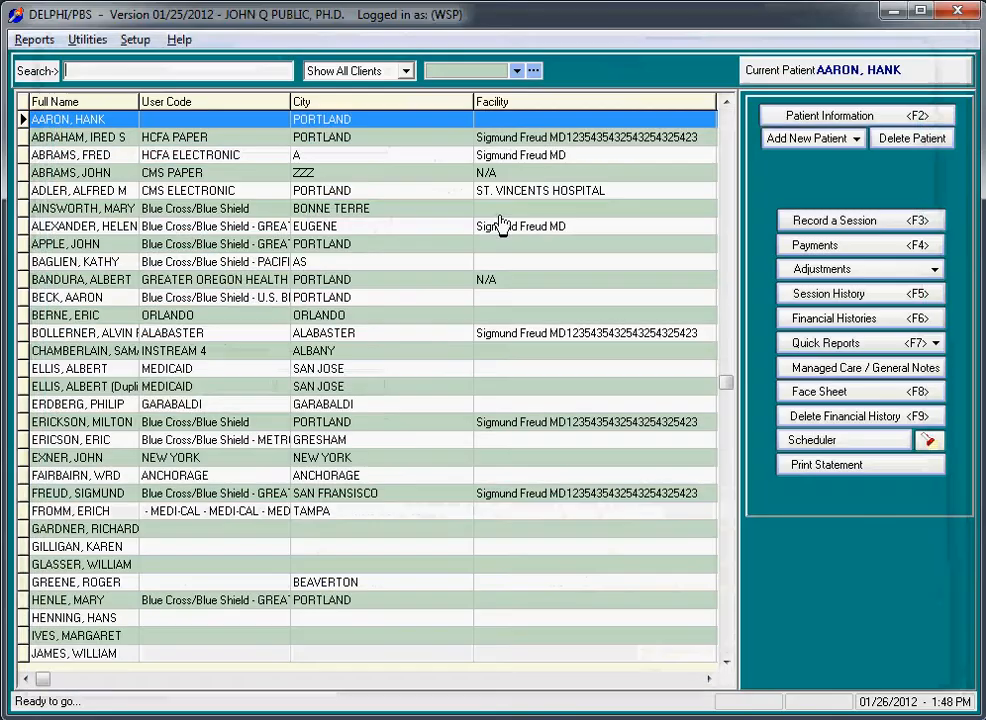
pyautogui.click(830, 248)
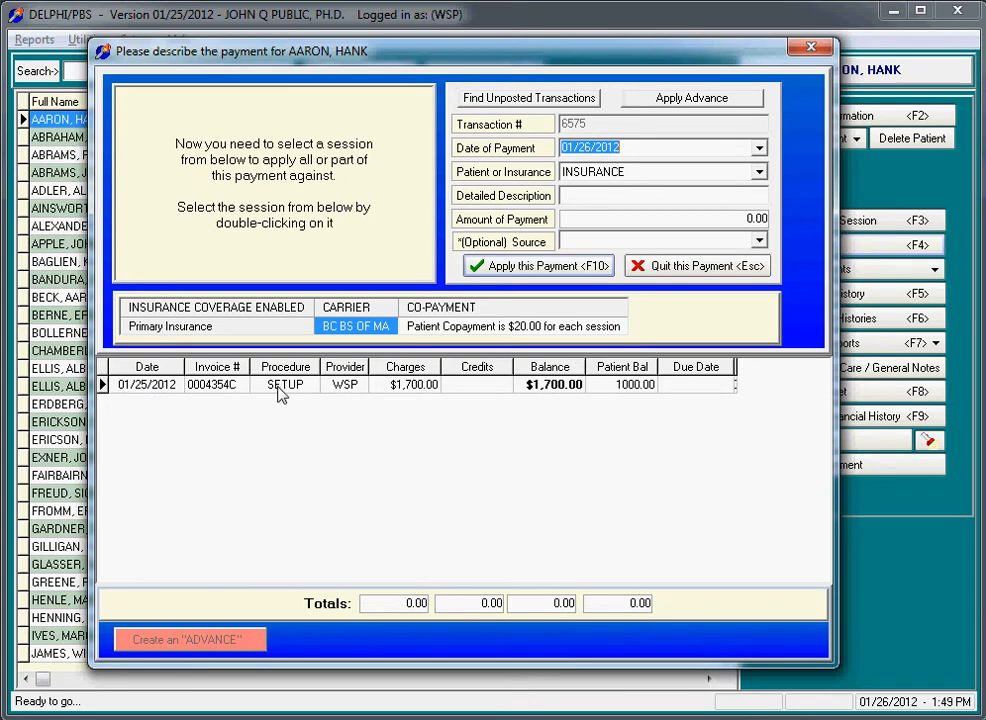
pyautogui.click(813, 49)
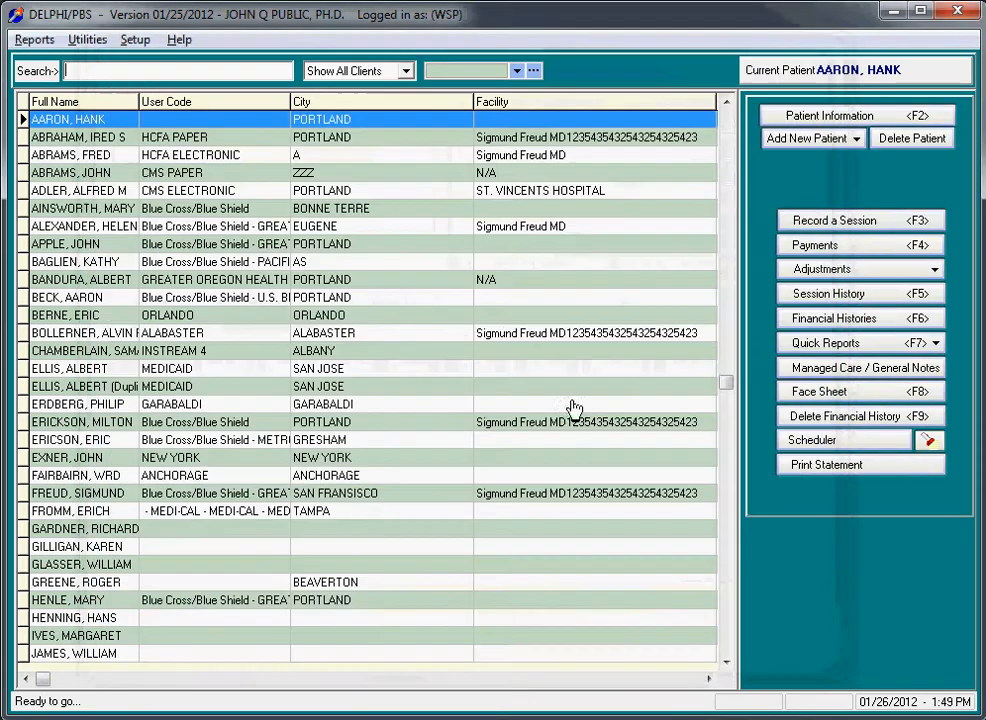
# Step: Delete the SETUP session dated 01/25/2012 from the patient's session history
pyautogui.click(814, 294)
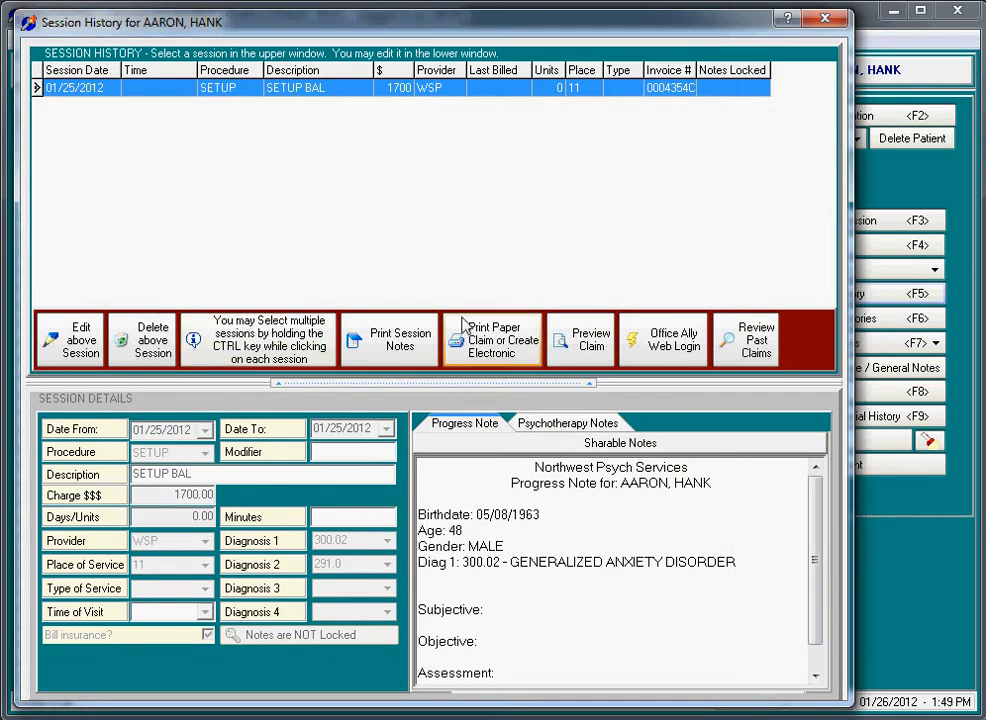
pyautogui.click(158, 352)
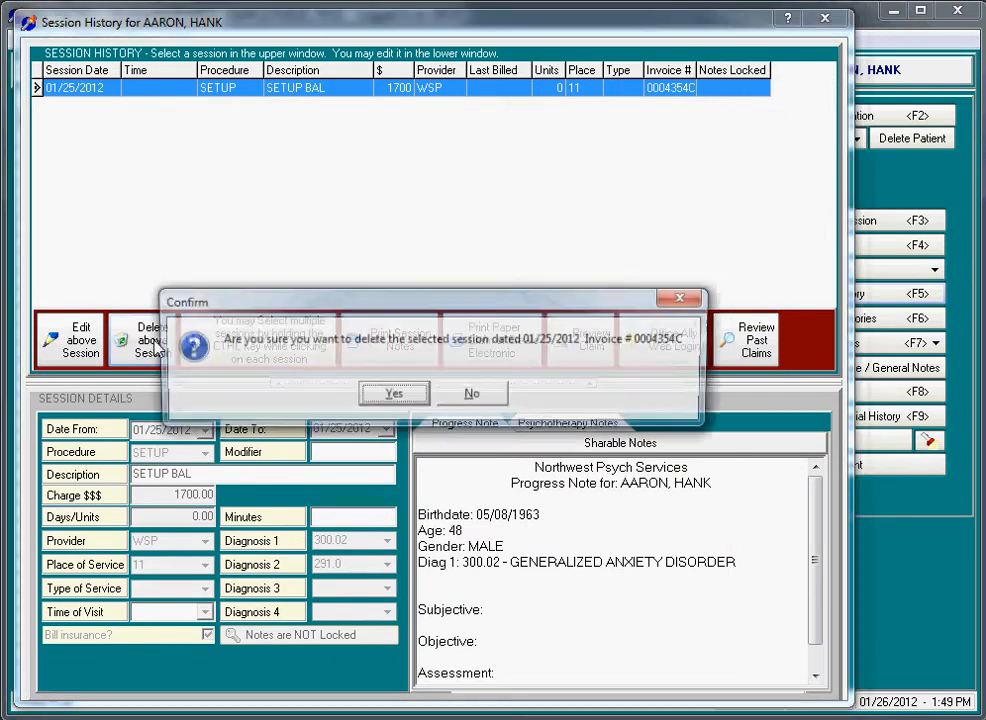
pyautogui.click(393, 393)
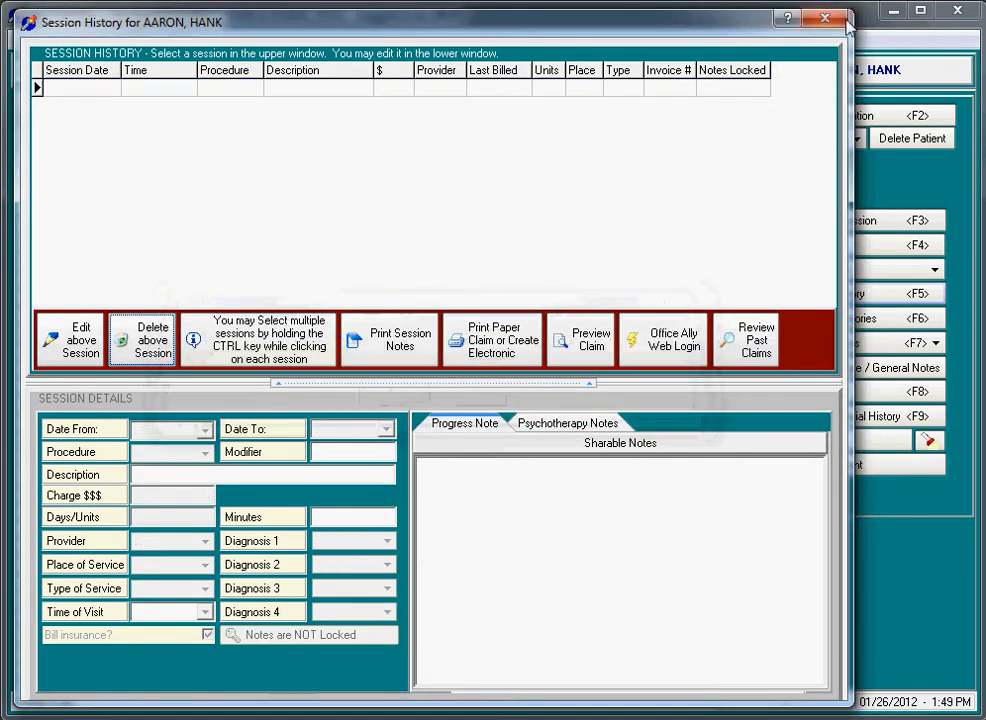
pyautogui.click(826, 18)
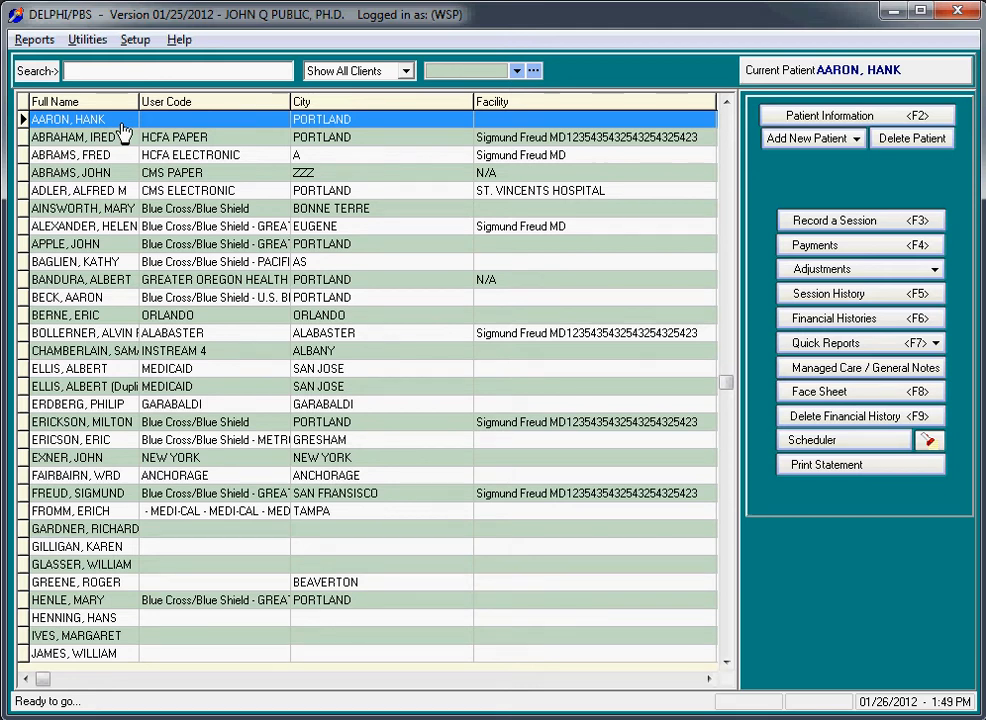
# Step: Record repeated sessions for 01/02, 01/09, 01/16 and 01/23/2012 and check them in the payment window
pyautogui.click(829, 222)
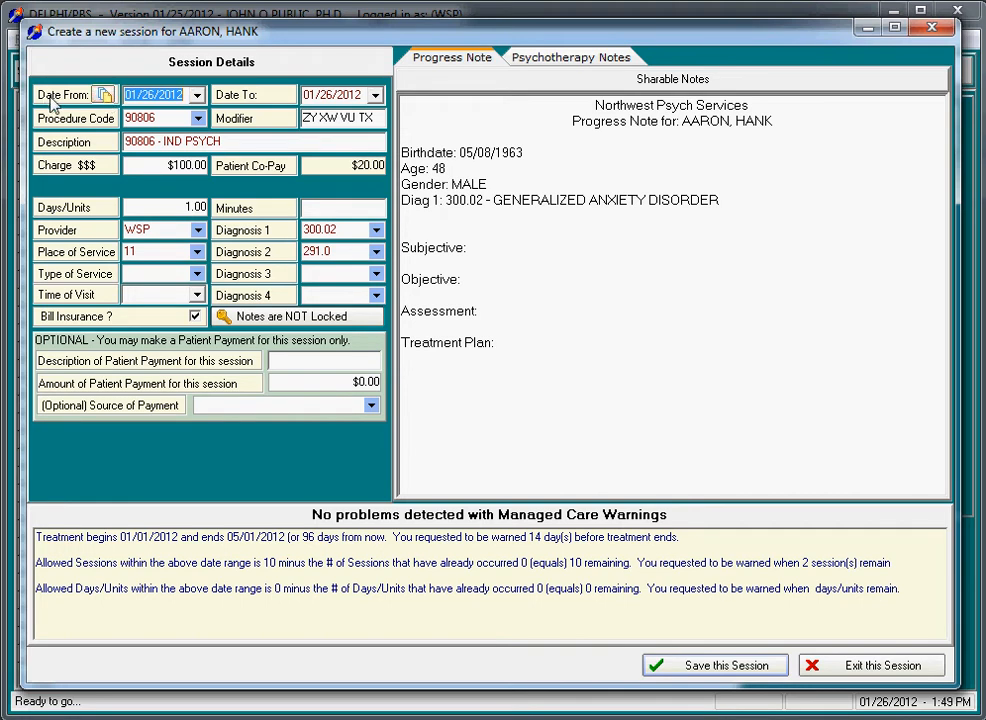
pyautogui.click(103, 95)
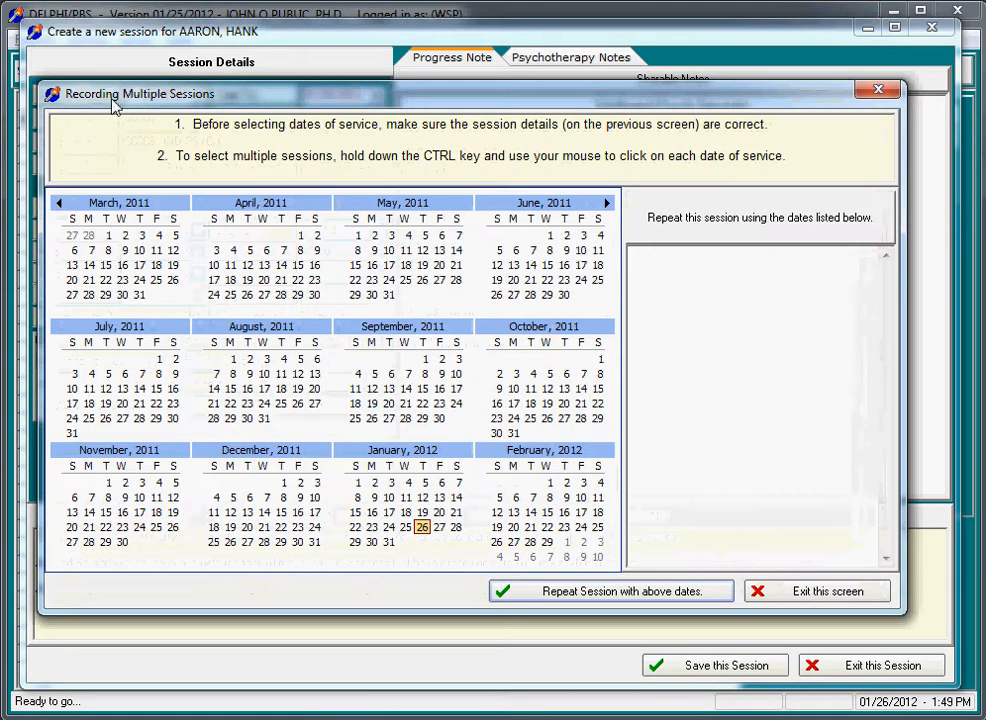
pyautogui.click(375, 484)
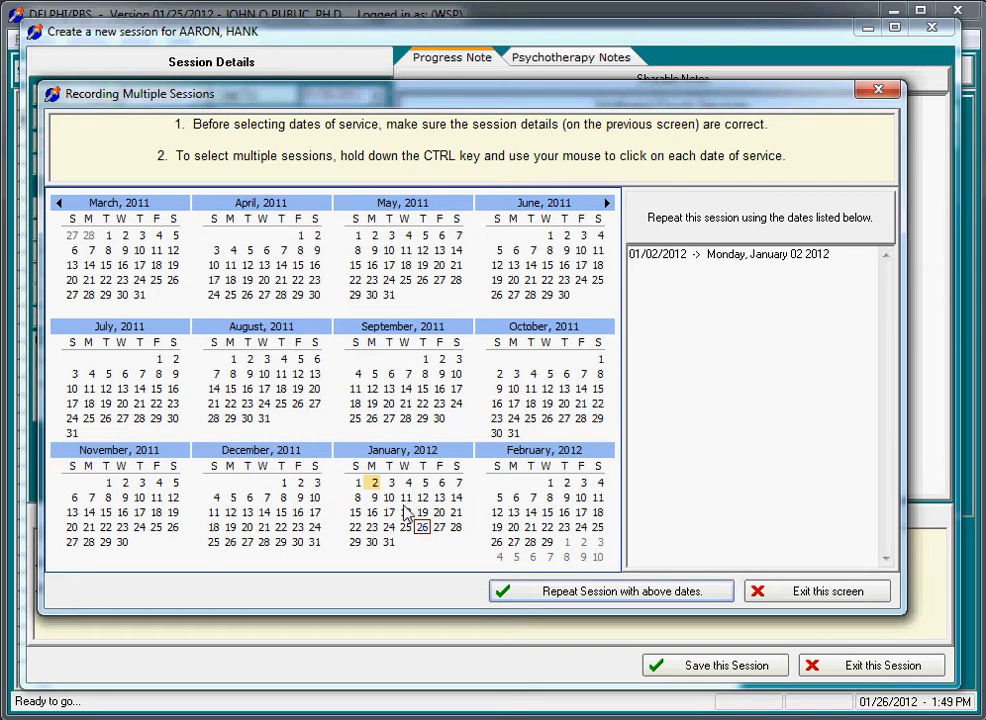
pyautogui.keyDown('ctrl'); pyautogui.click(374, 497); pyautogui.keyUp('ctrl')
pyautogui.keyDown('ctrl'); pyautogui.click(372, 512); pyautogui.keyUp('ctrl')
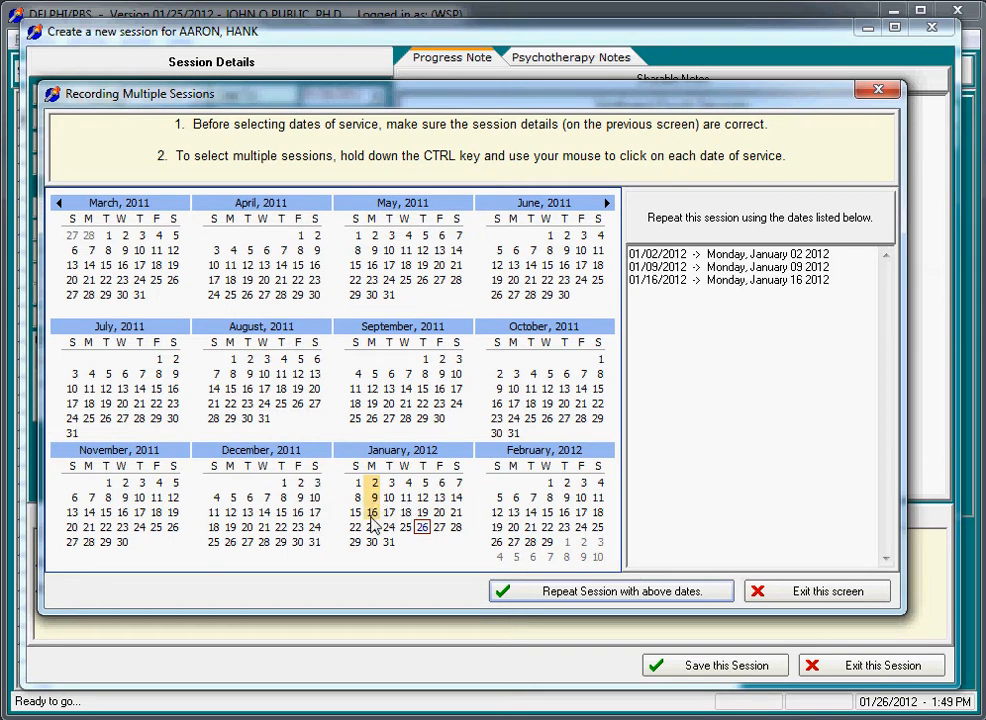
pyautogui.keyDown('ctrl'); pyautogui.click(372, 527); pyautogui.keyUp('ctrl')
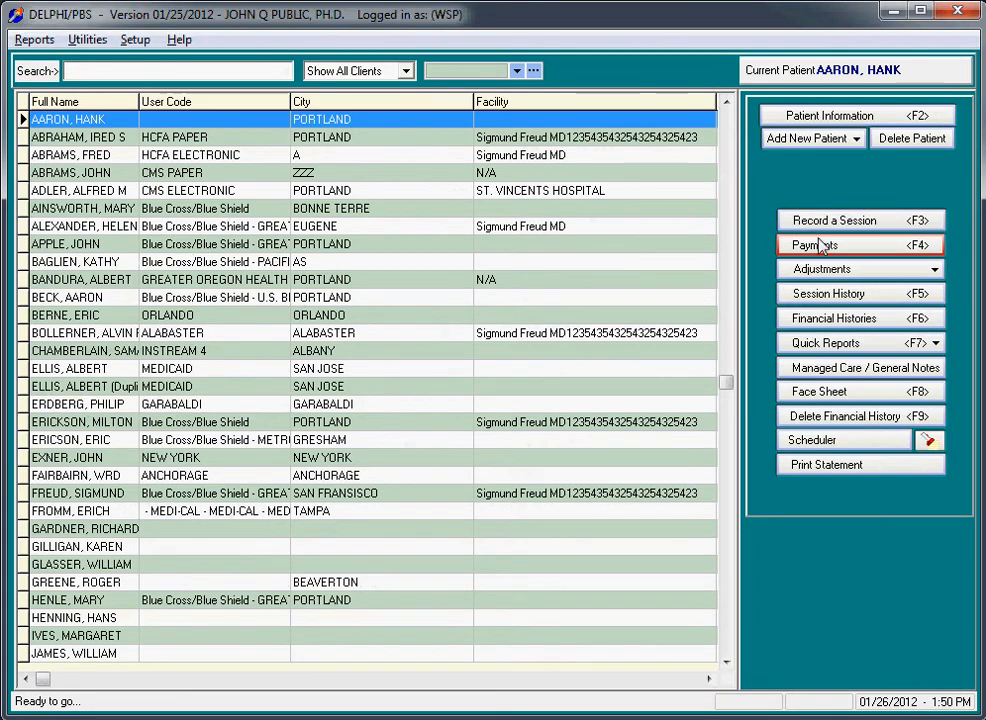
pyautogui.click(821, 255)
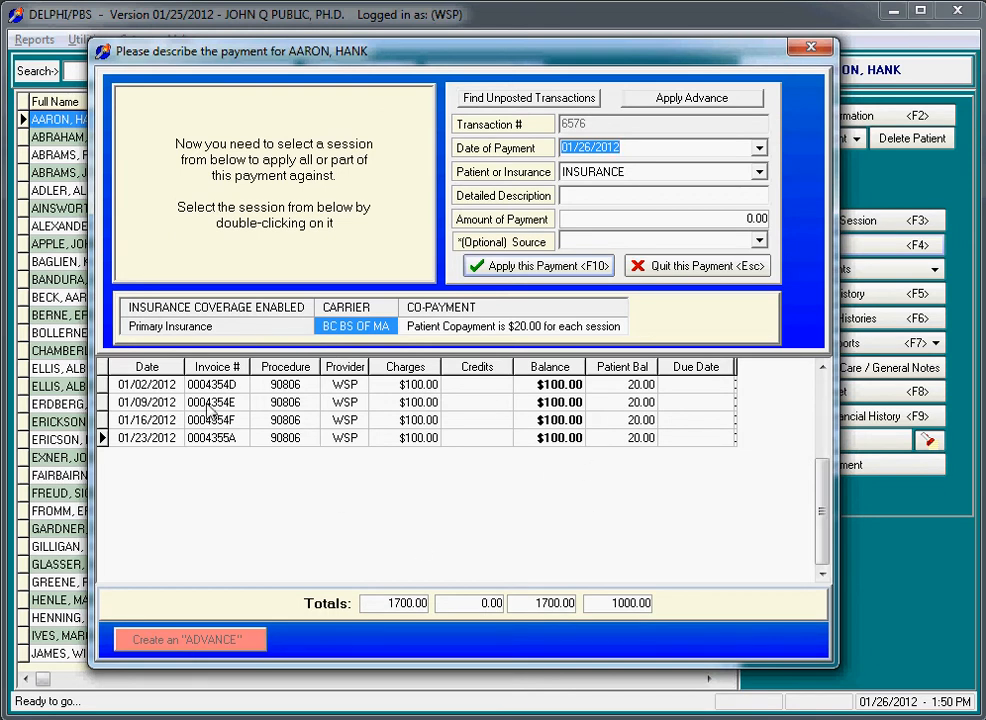
pyautogui.click(812, 49)
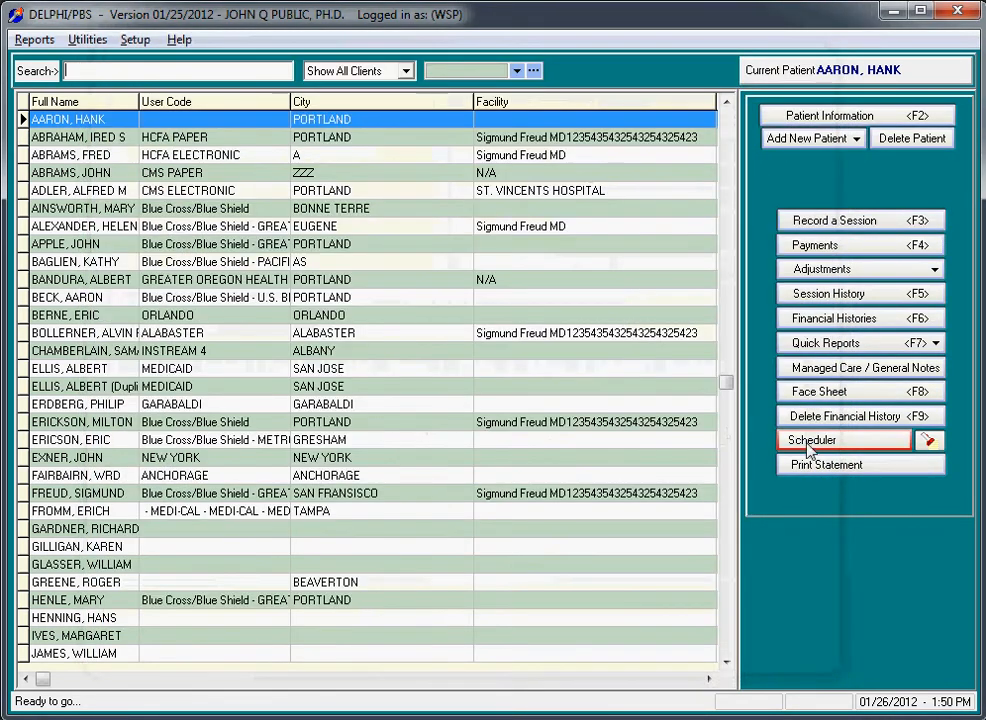
# Step: Delete the patient's entire financial history
pyautogui.click(829, 424)
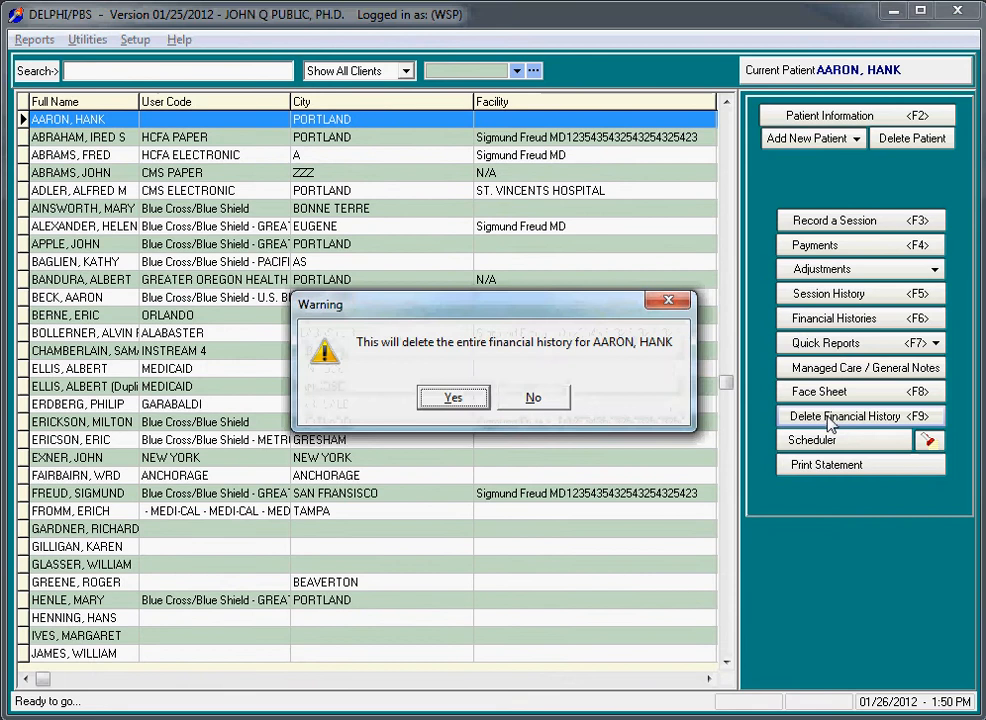
pyautogui.click(440, 398)
pyautogui.click(457, 398)
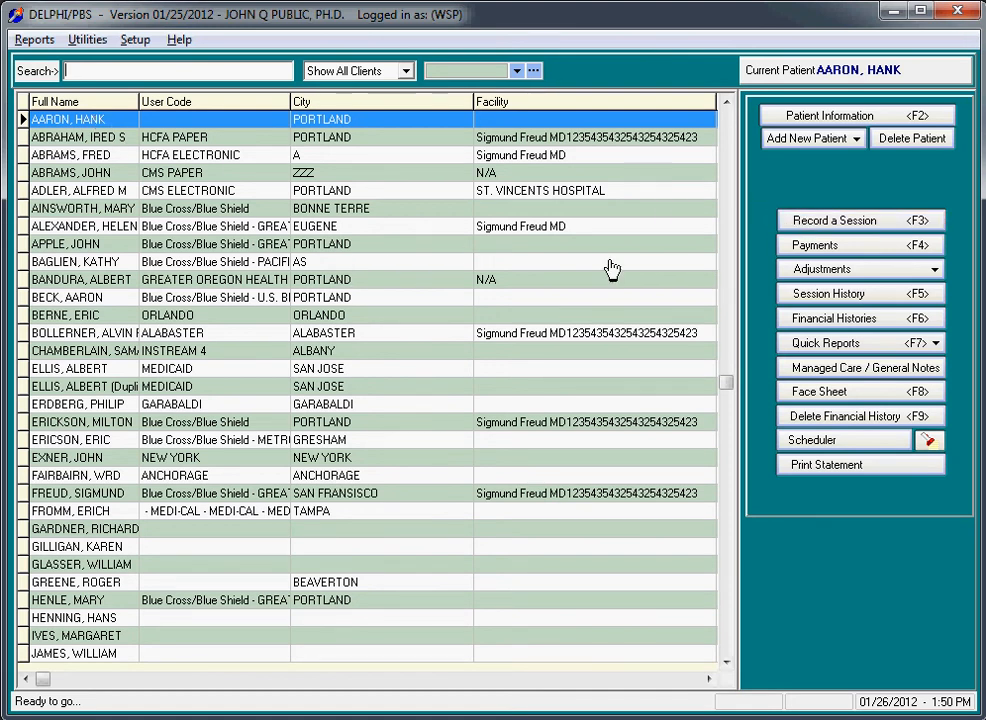
# Step: Create and save a single session dated 01/01/2012 with the default procedure code 90806
pyautogui.click(818, 222)
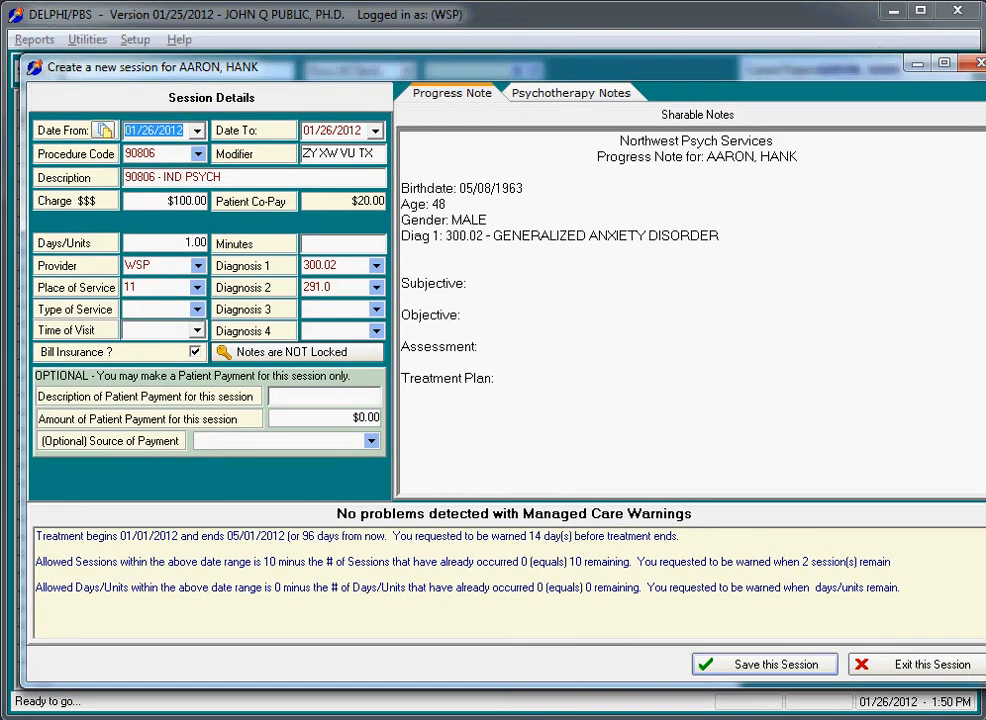
pyautogui.moveTo(985, 58); pyautogui.dragTo(959, 58)
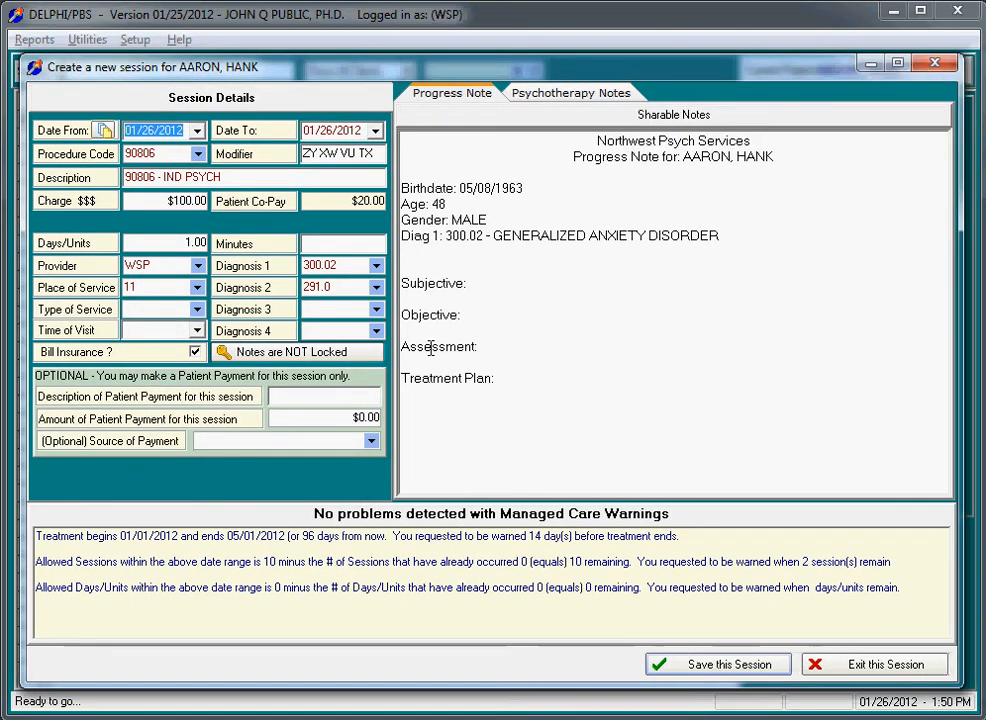
pyautogui.click(199, 133)
pyautogui.click(74, 186)
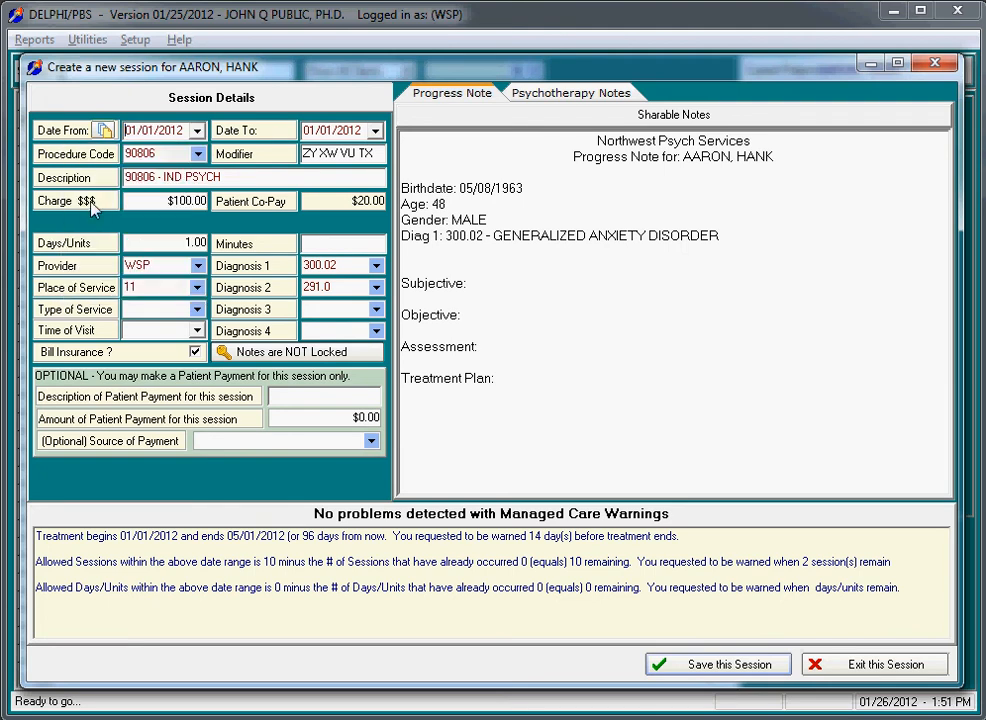
pyautogui.click(705, 670)
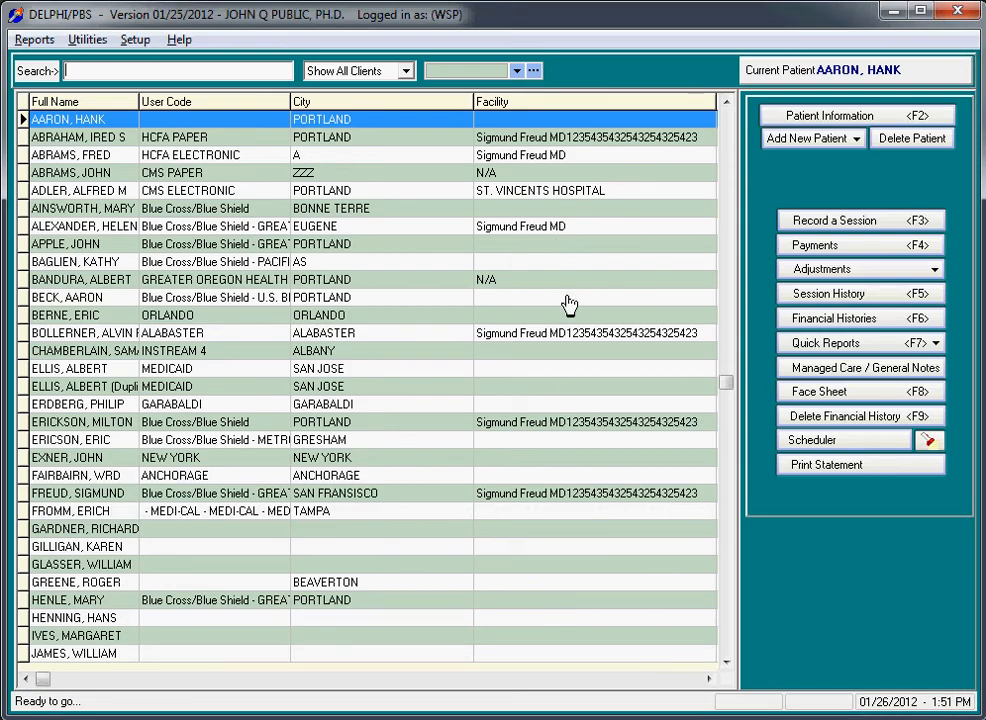
# Step: Create and save another 90806 session for the patient dated 01/11/2012
pyautogui.click(800, 220)
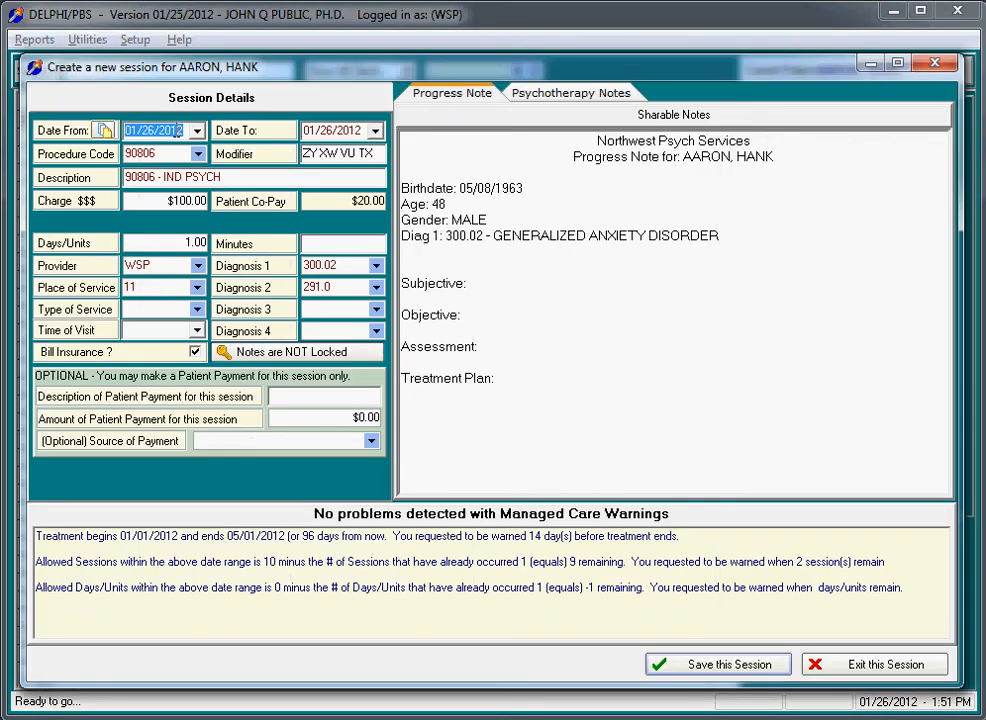
pyautogui.click(197, 130)
pyautogui.click(135, 228)
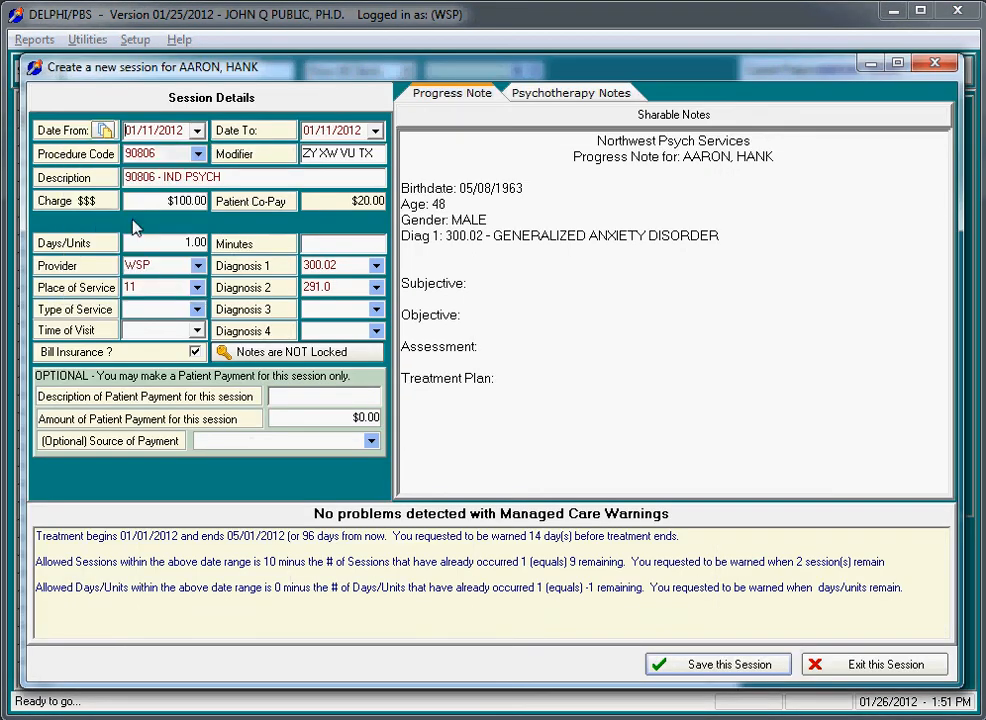
pyautogui.click(767, 677)
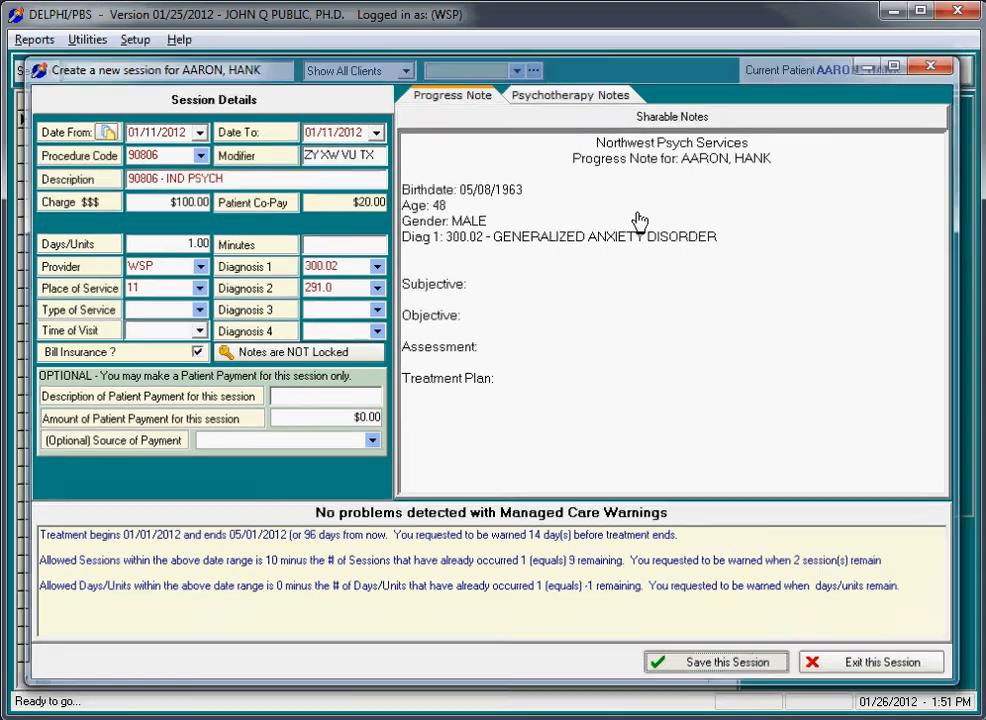
# Step: Record two more 90806 sessions, one dated 01/18/2012 and one with the default date 01/26/2012
pyautogui.click(837, 222)
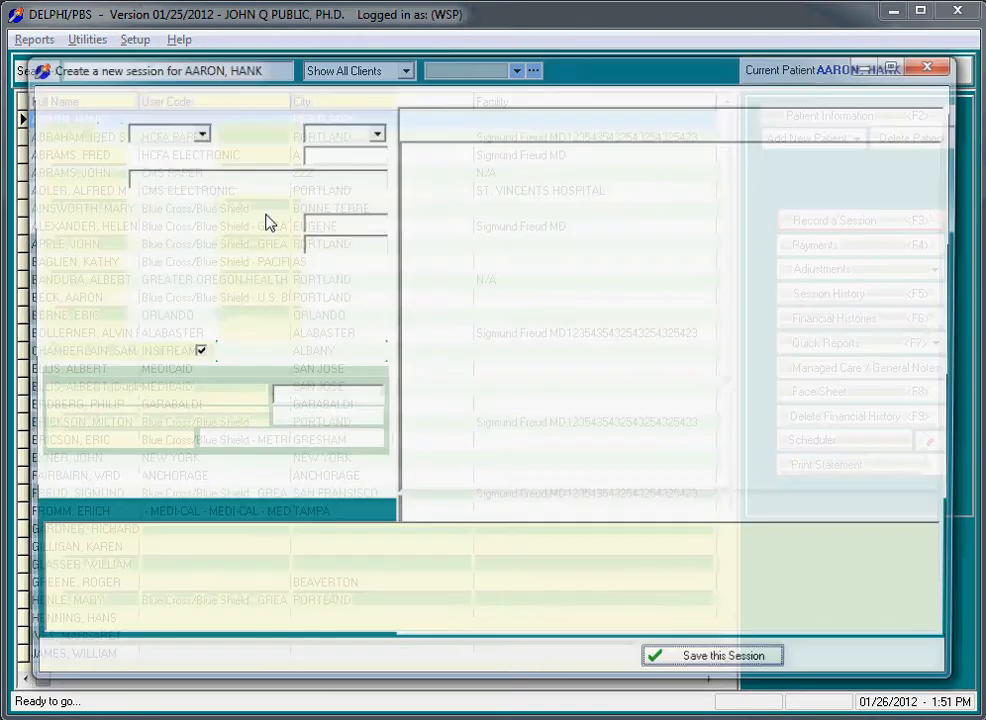
pyautogui.click(197, 131)
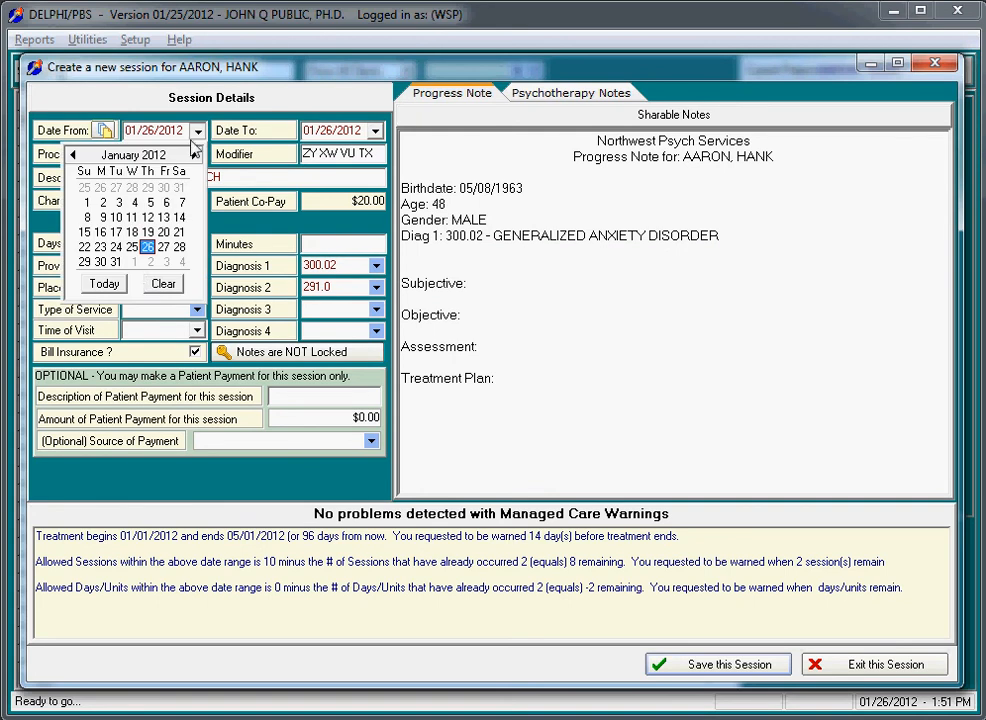
pyautogui.click(132, 233)
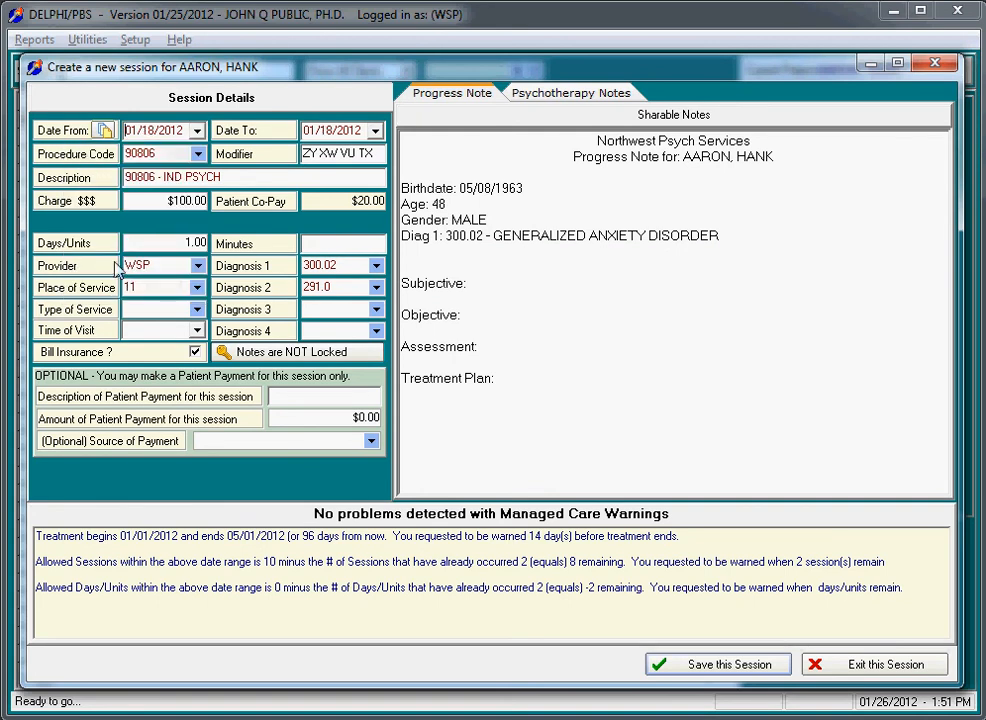
pyautogui.click(727, 666)
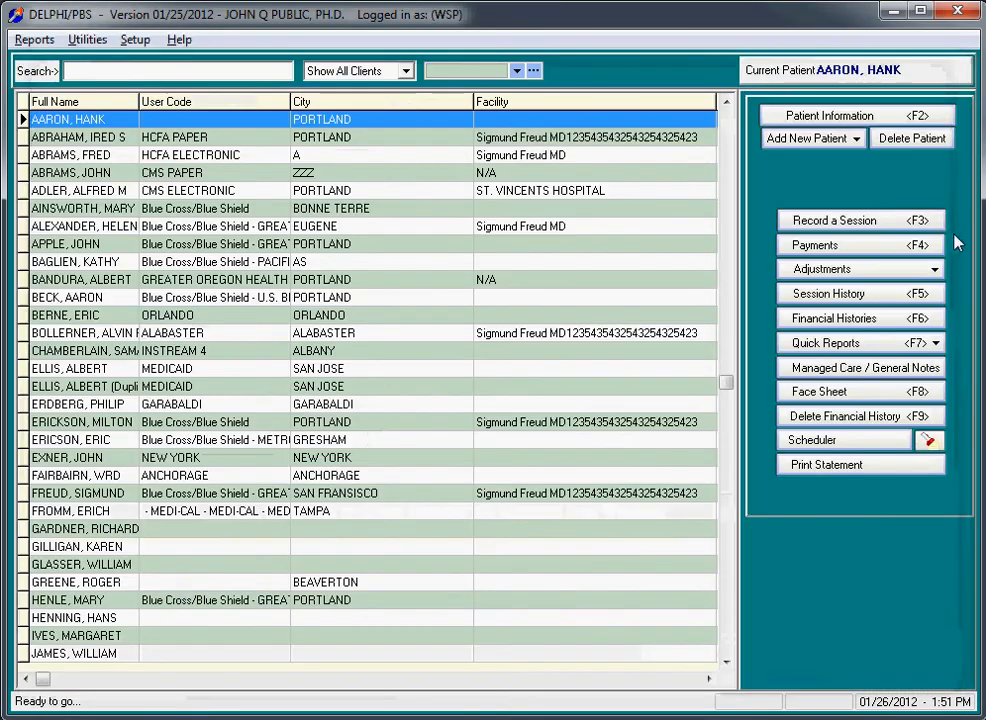
pyautogui.click(838, 220)
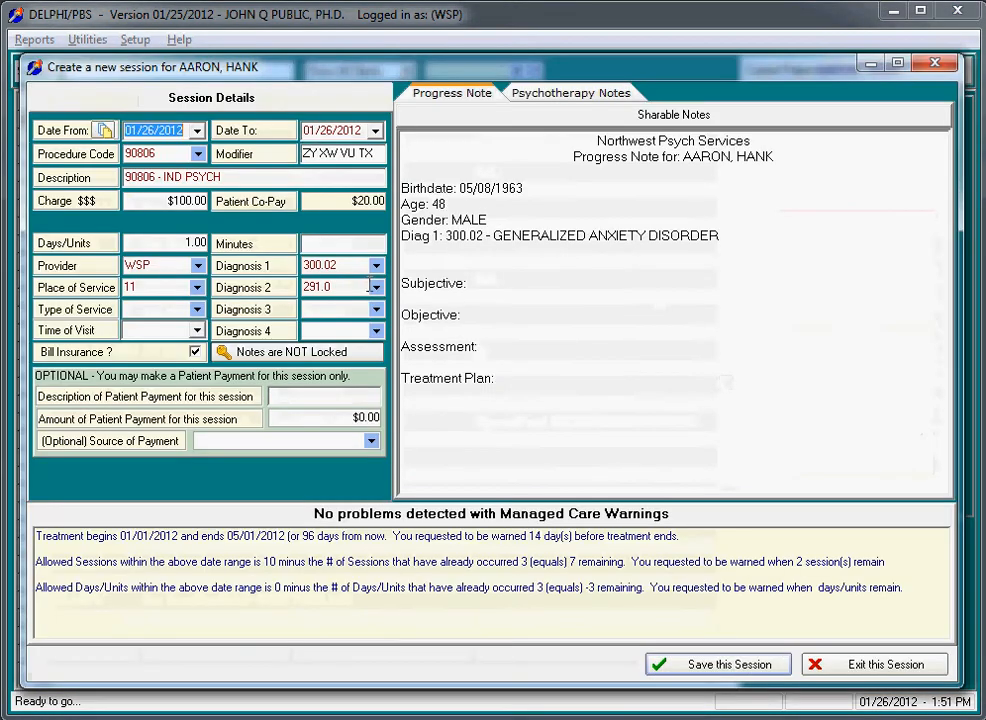
pyautogui.click(724, 664)
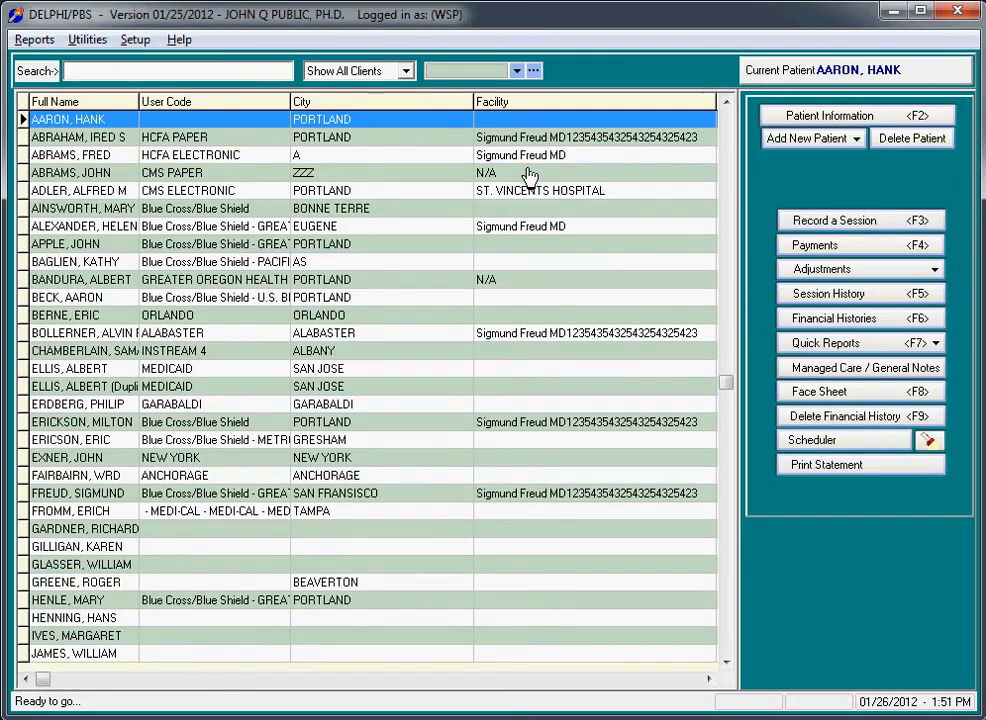
# Step: Examine each recorded session's invoice, charge and balance in the patient's payment window
pyautogui.click(810, 249)
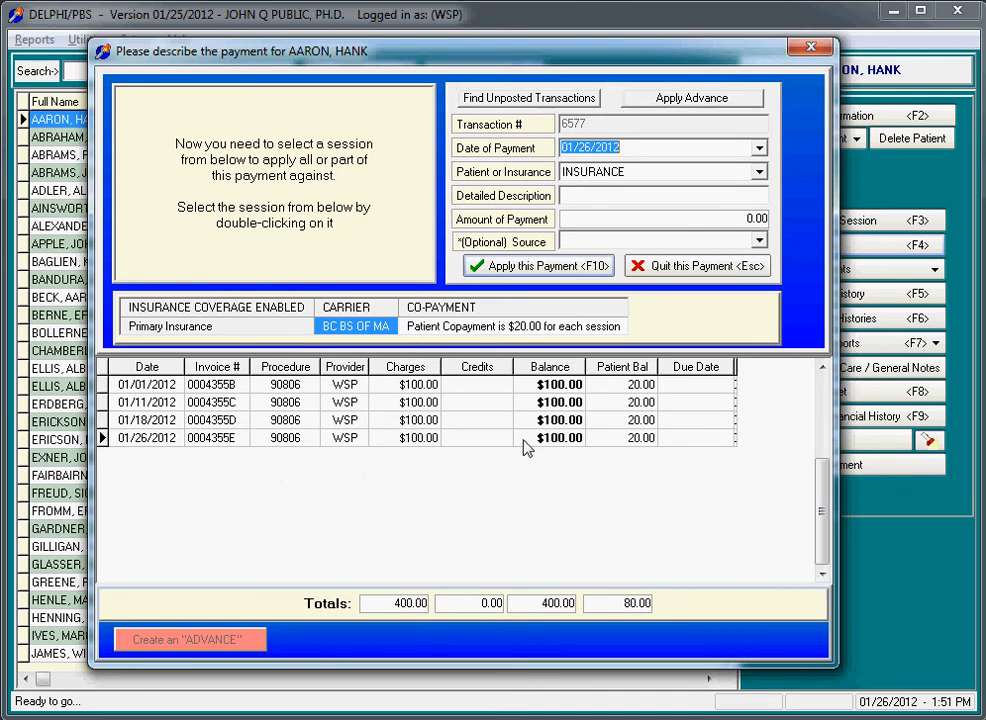
pyautogui.click(222, 386)
pyautogui.press('Down')
pyautogui.press('Down')
pyautogui.press('Down')
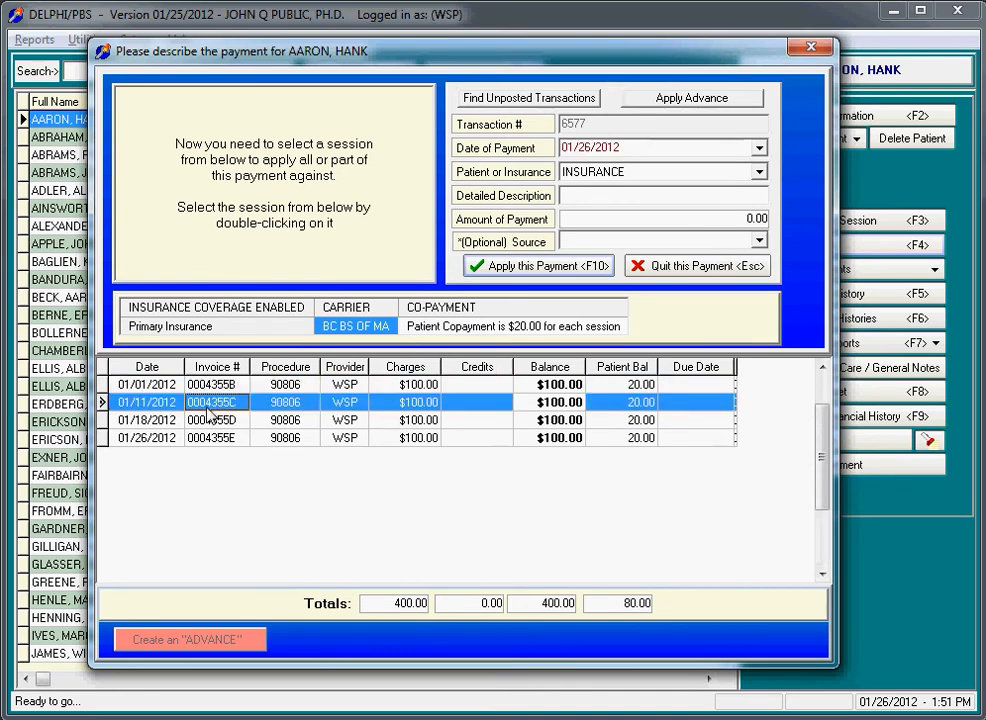
pyautogui.click(219, 388)
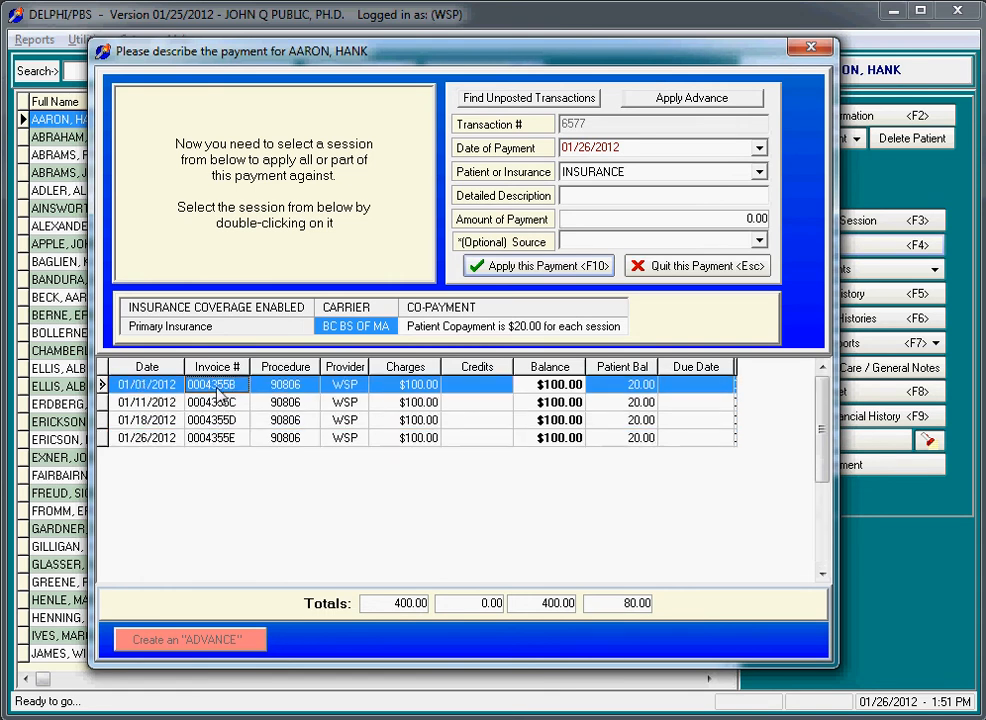
pyautogui.click(217, 404)
pyautogui.click(217, 420)
pyautogui.click(221, 440)
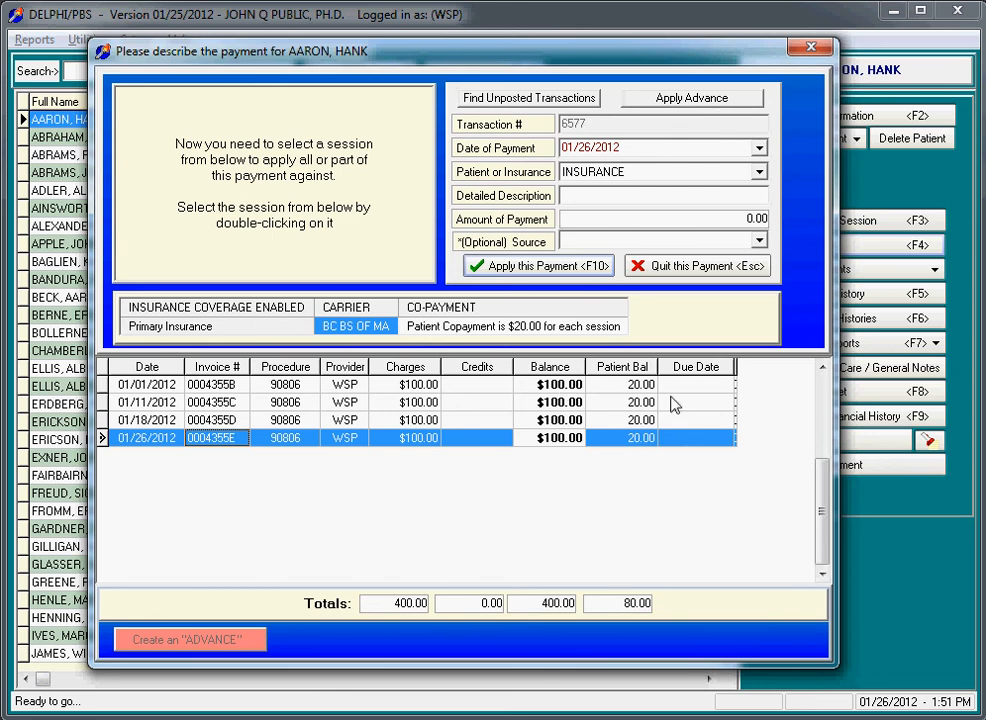
pyautogui.click(812, 50)
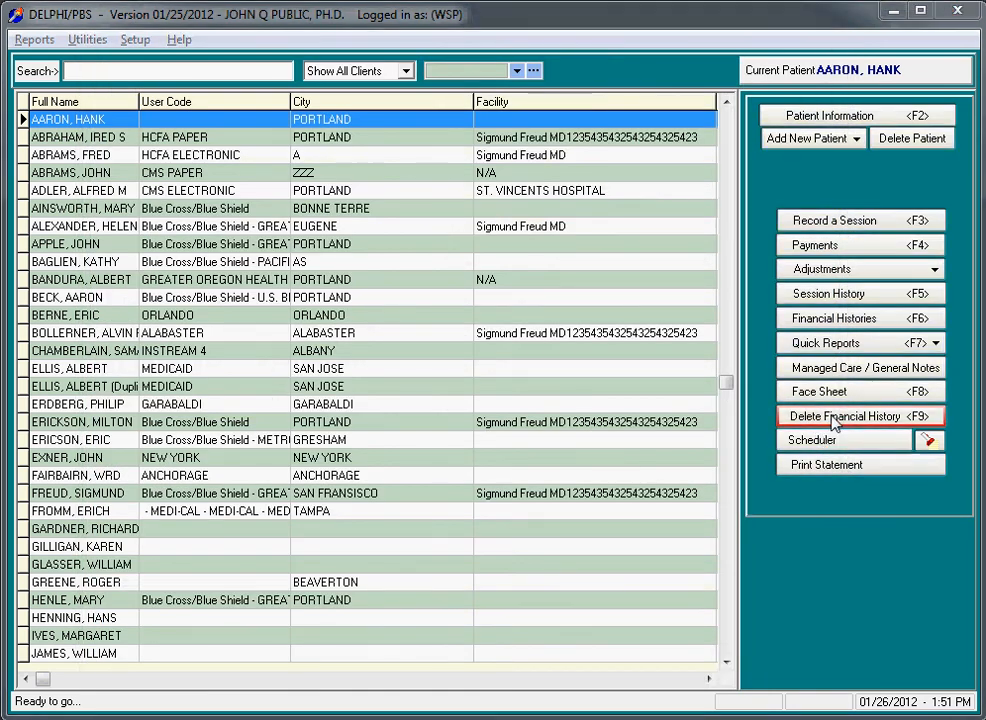
# Step: Clear the patient's record by deleting the full financial history again
pyautogui.click(840, 418)
pyautogui.click(445, 399)
pyautogui.click(446, 398)
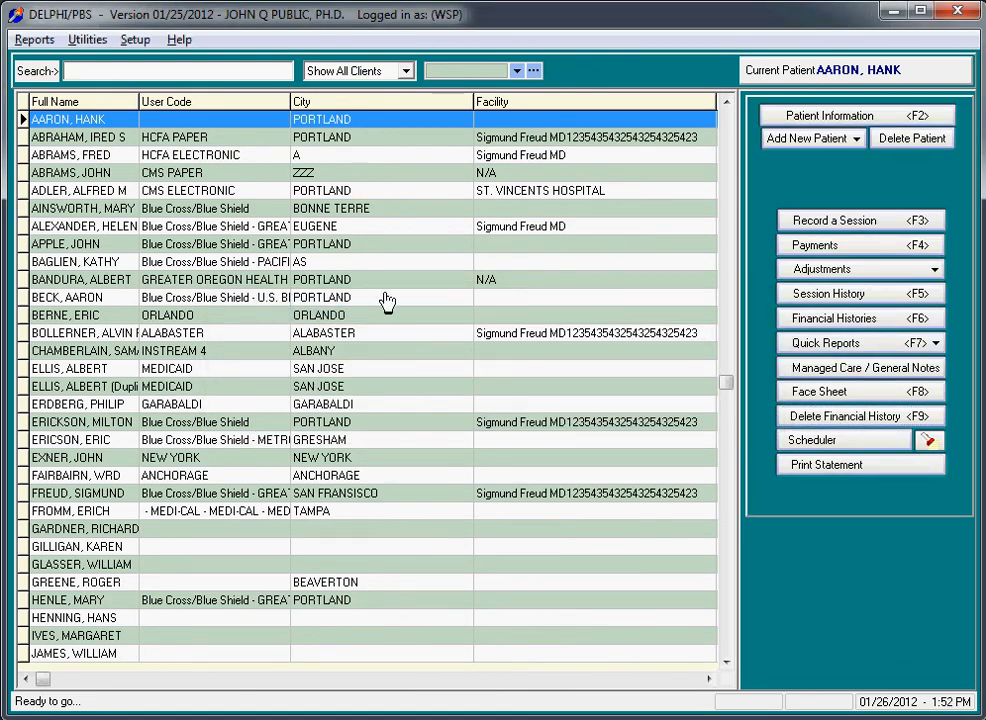
# Step: Record a setup balance session for the patient dated 12/31/2011, with procedure code SETUP and a charge of $300
pyautogui.click(797, 231)
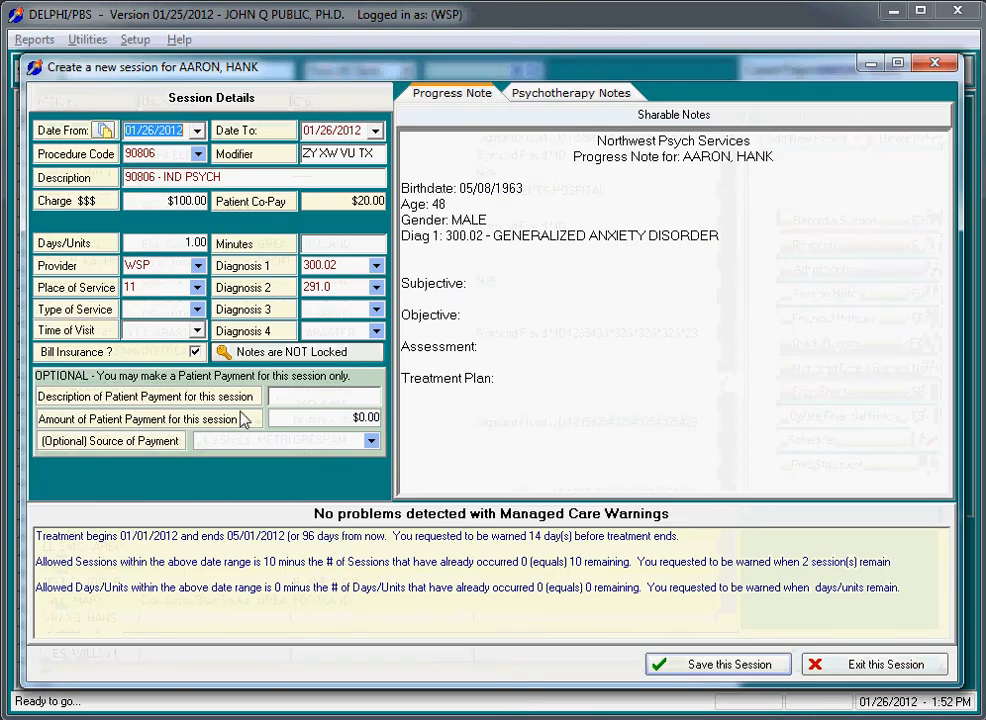
pyautogui.click(198, 131)
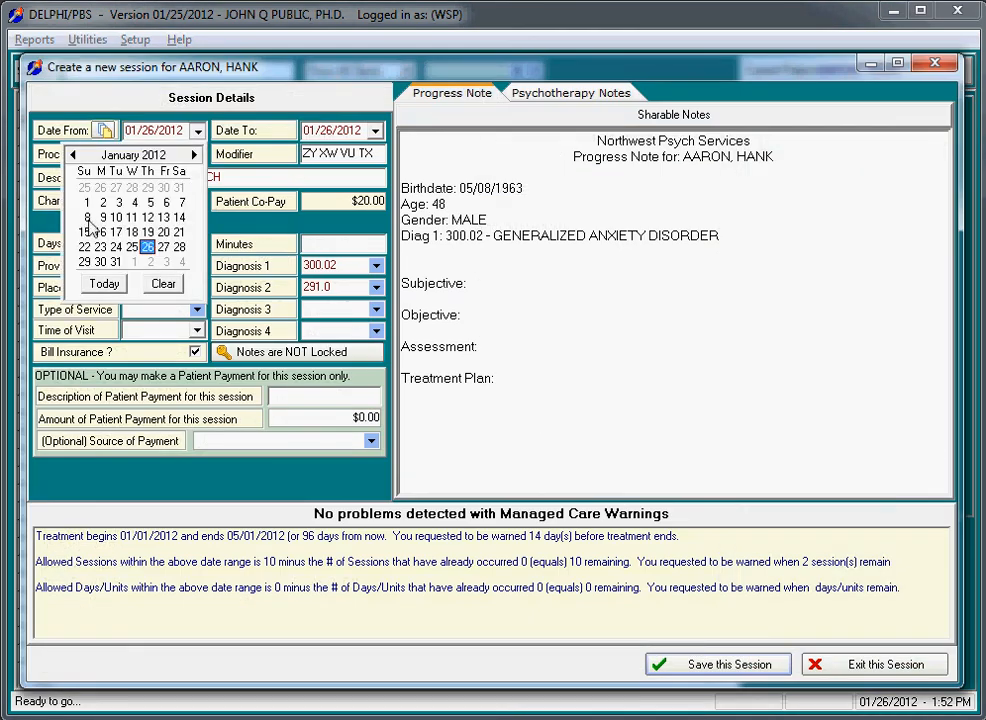
pyautogui.click(179, 187)
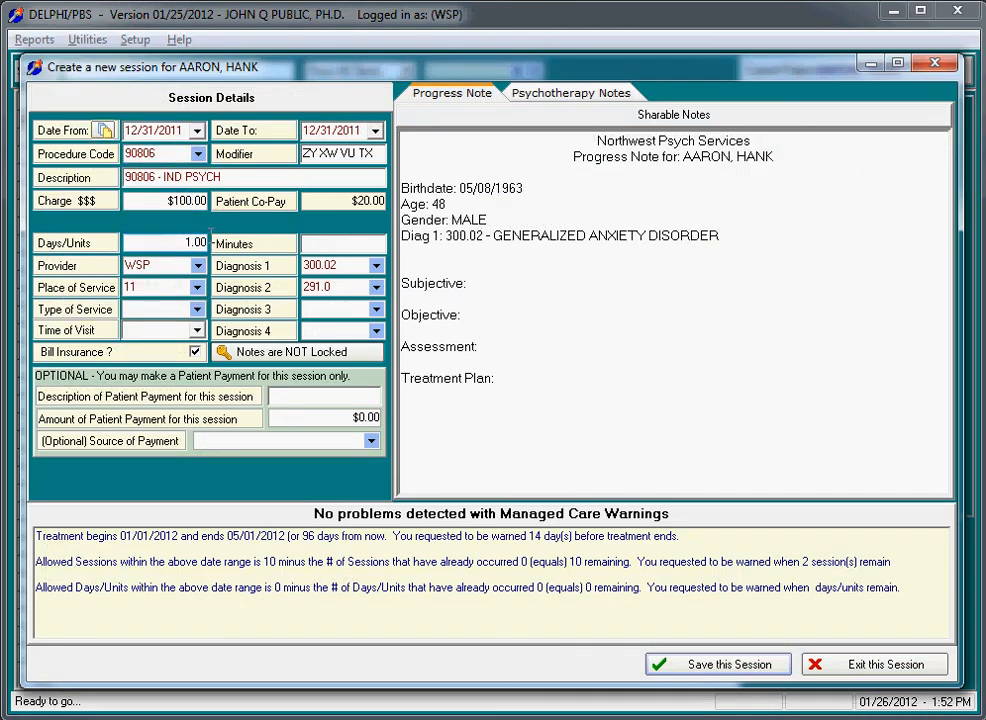
pyautogui.click(197, 154)
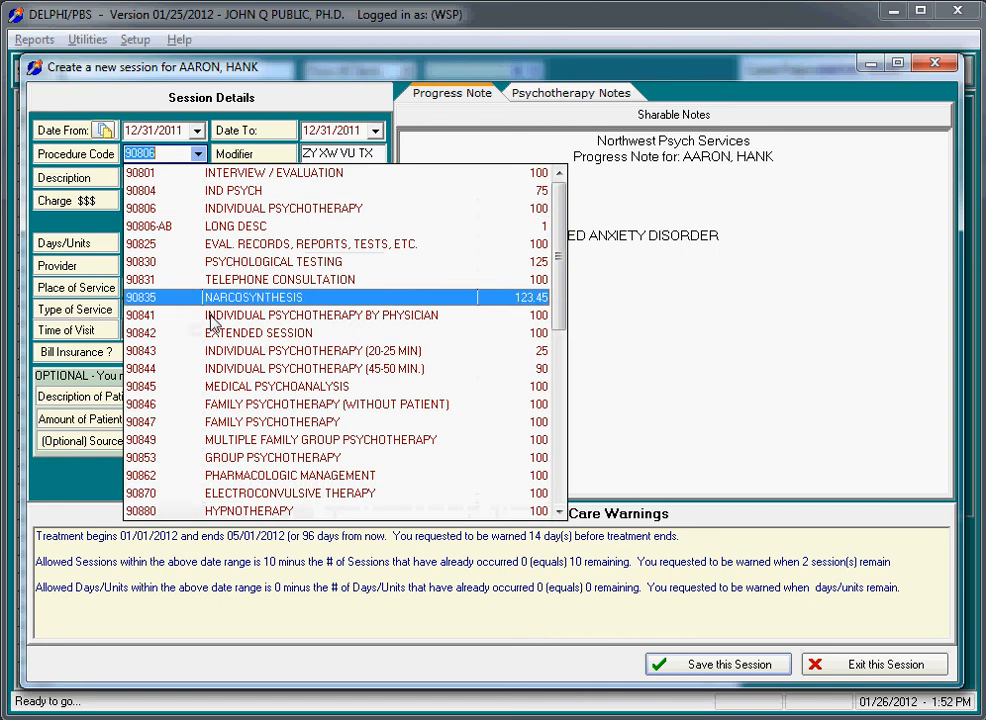
pyautogui.click(561, 482)
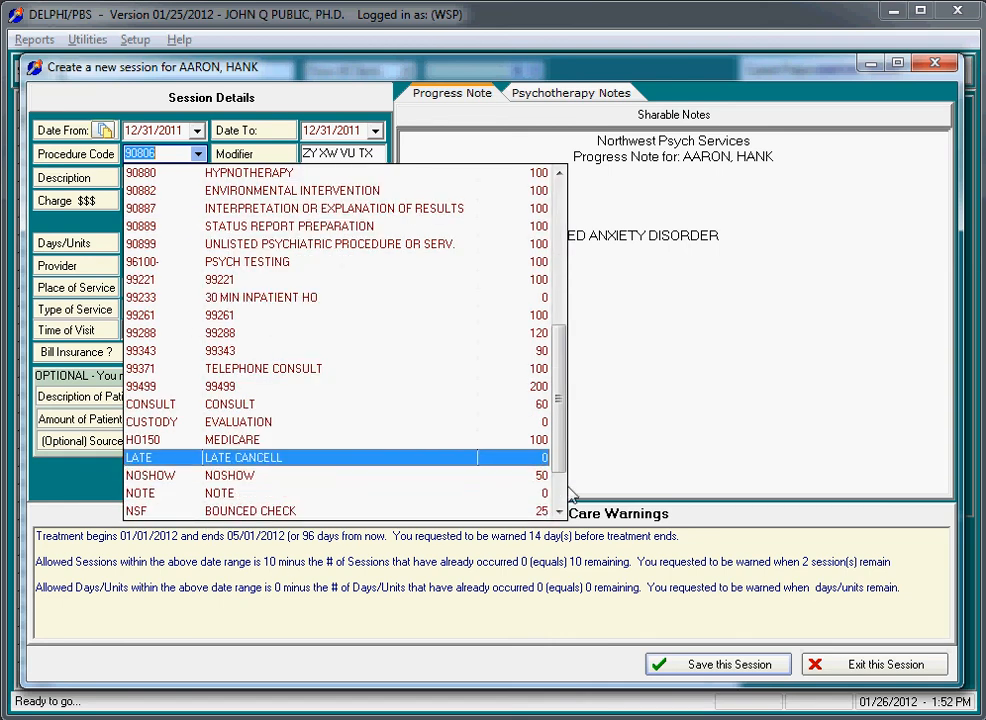
pyautogui.scroll(-2, 561, 500)
pyautogui.click(215, 492)
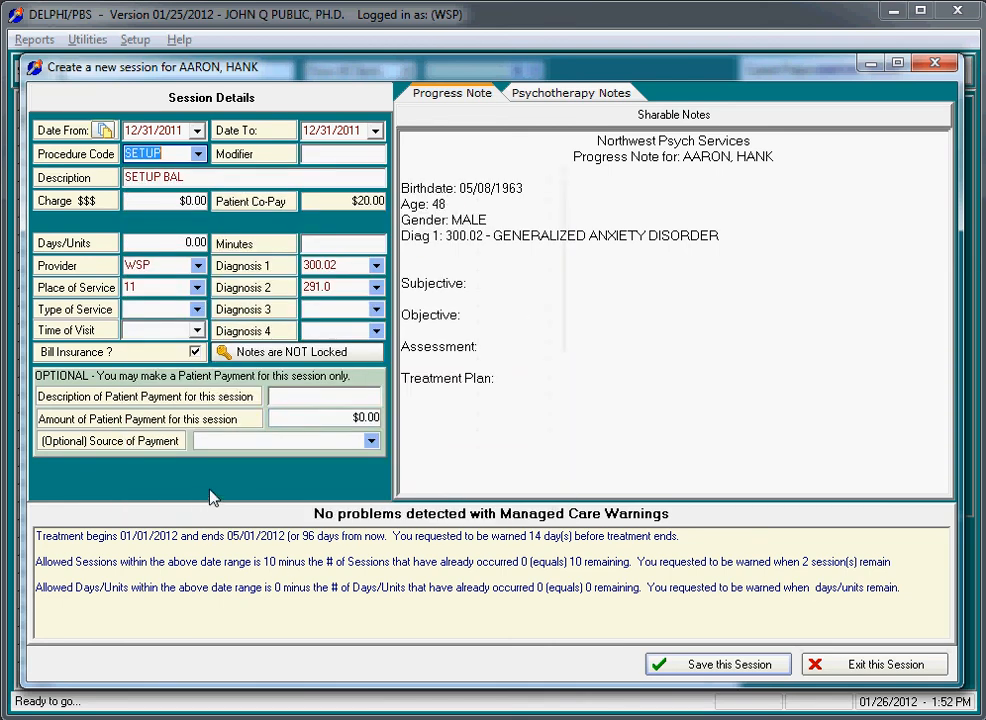
pyautogui.click(160, 201)
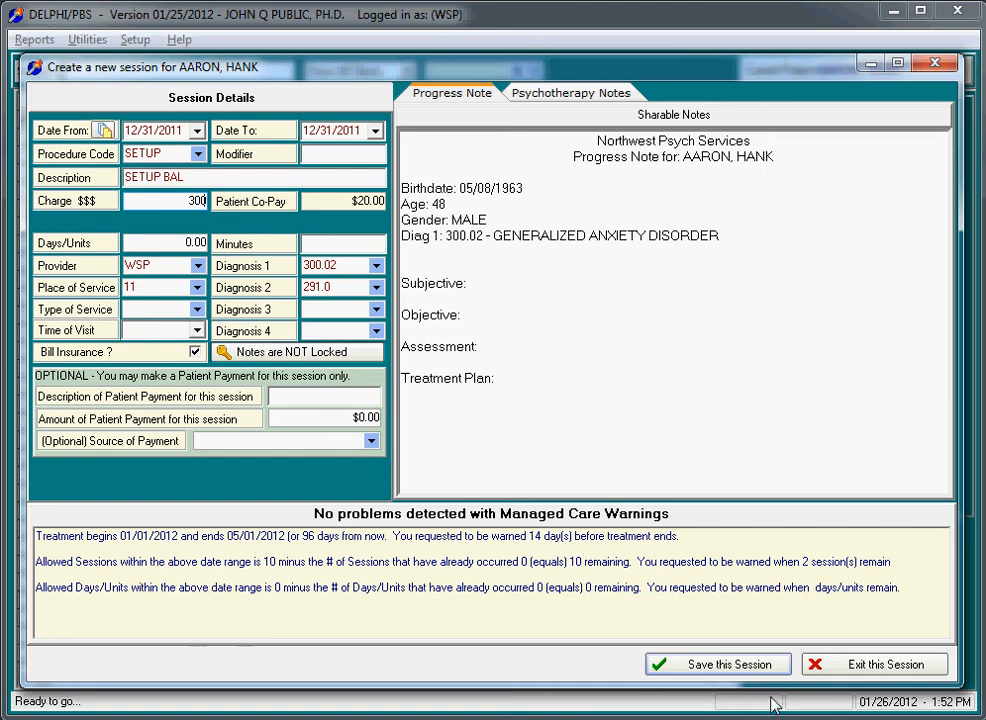
pyautogui.click(737, 664)
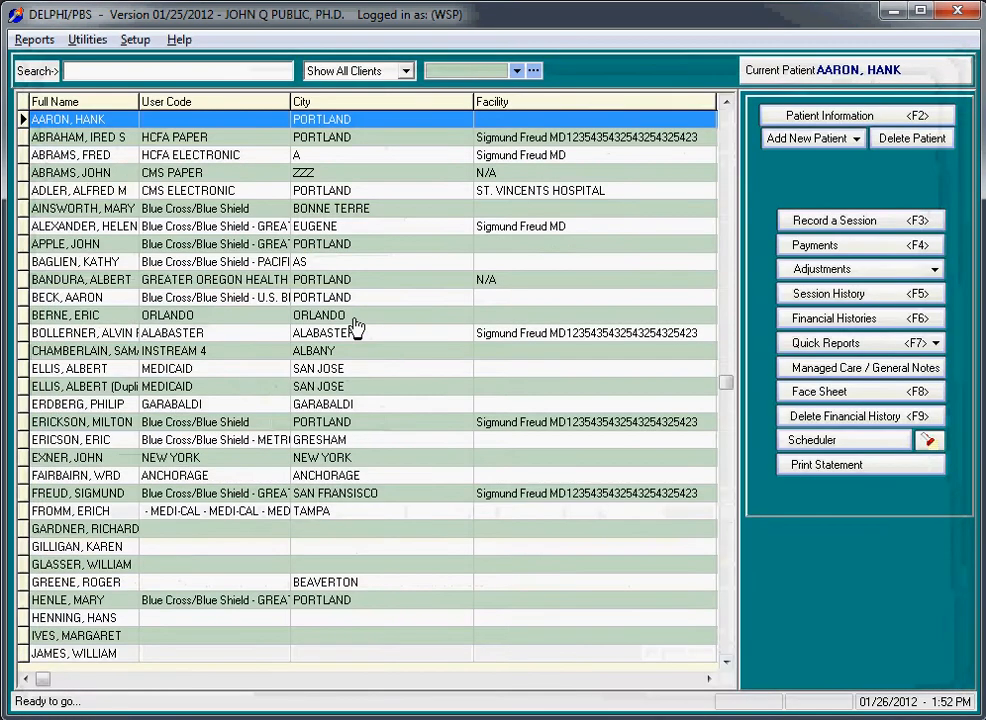
# Step: Record a regular 90806 session for the patient with the default date 01/26/2012 and default charge
pyautogui.click(817, 228)
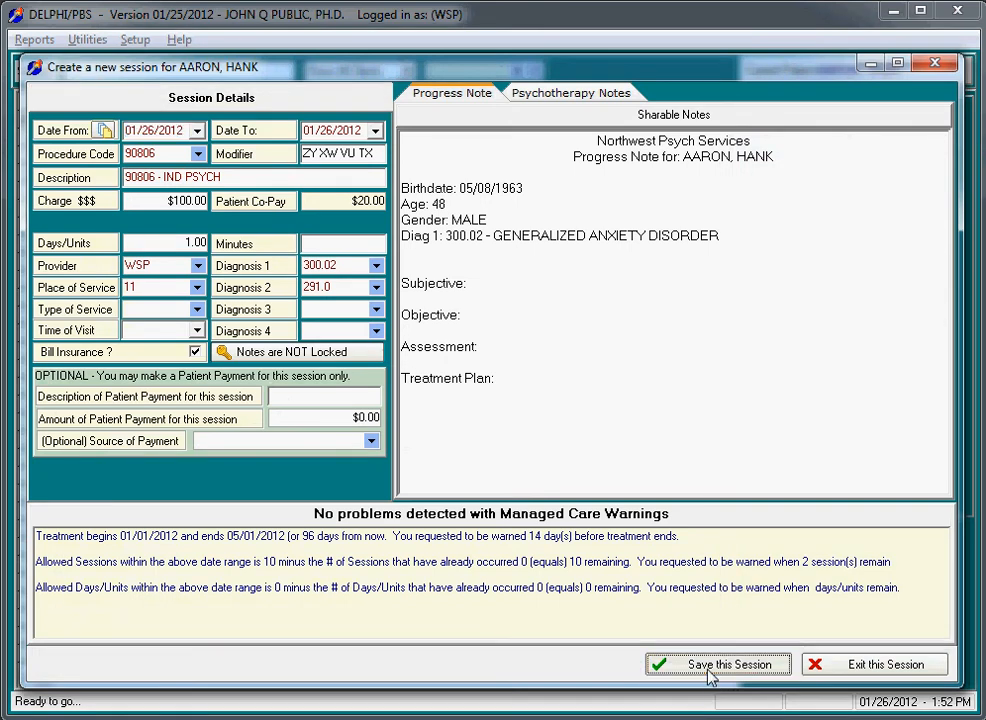
pyautogui.click(715, 666)
# Step: Compare the charges and balances of the setup session and the 90806 session in the patient's payment window, then close it
pyautogui.click(840, 258)
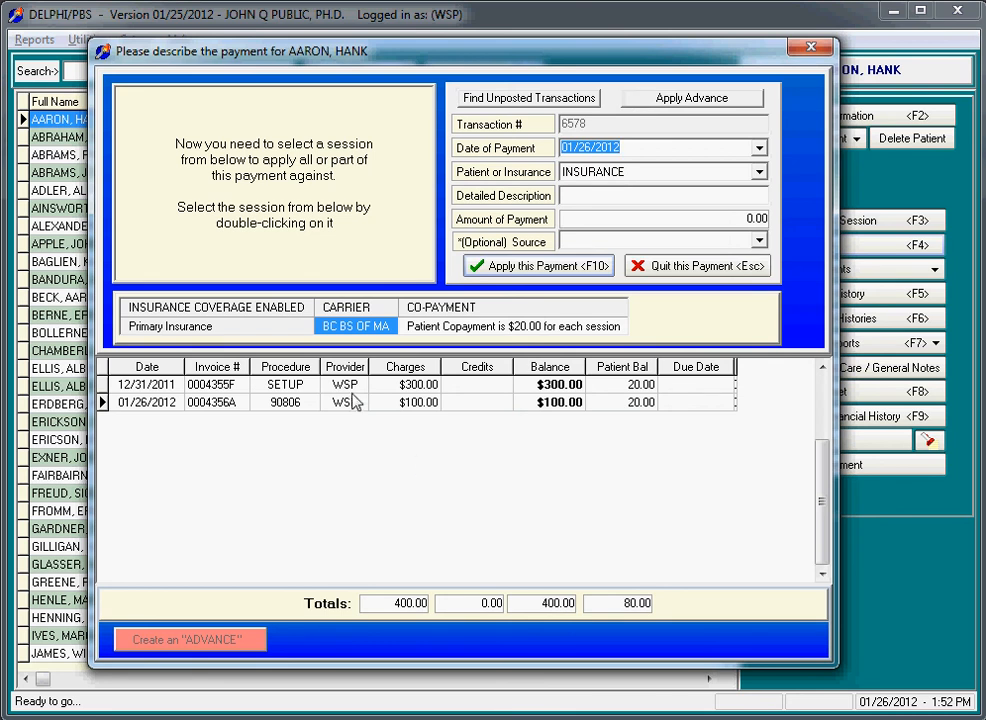
pyautogui.click(143, 387)
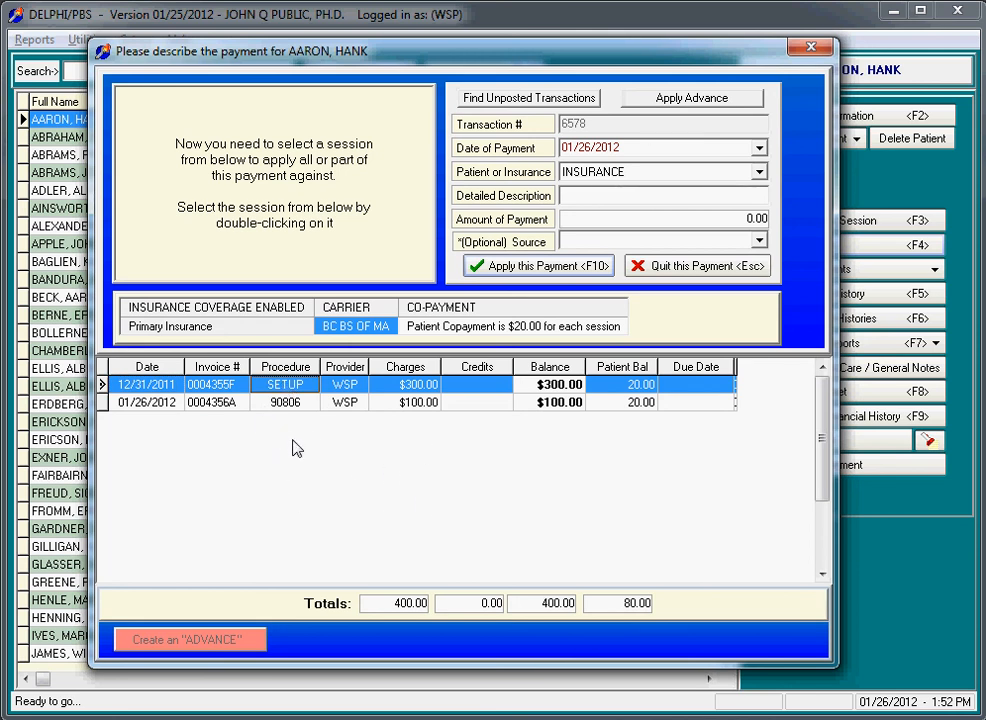
pyautogui.click(554, 402)
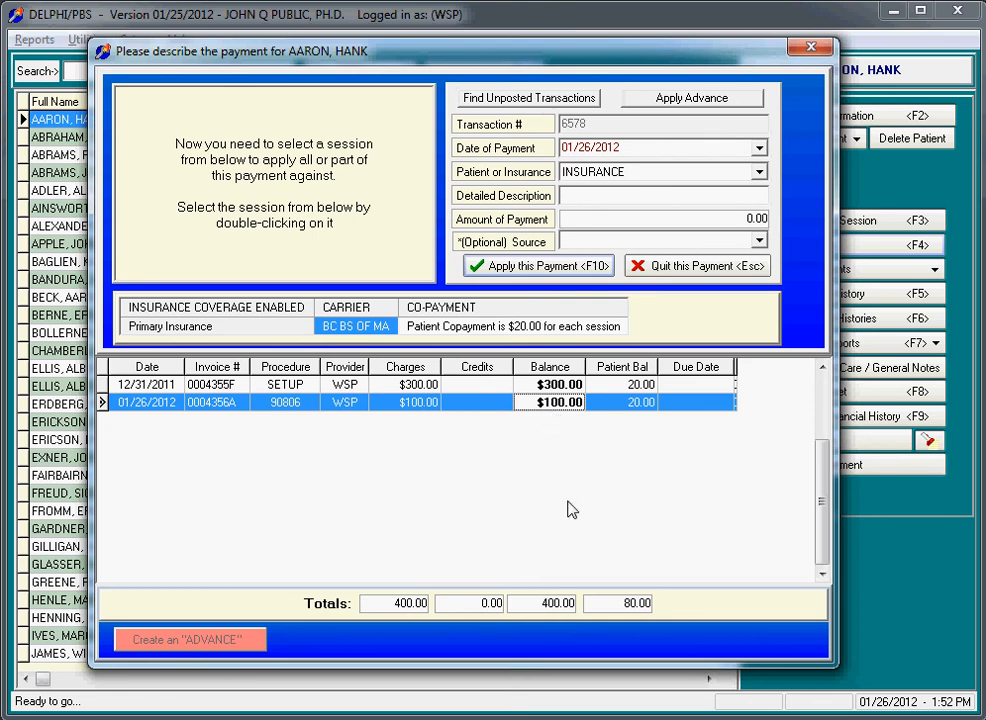
pyautogui.click(160, 388)
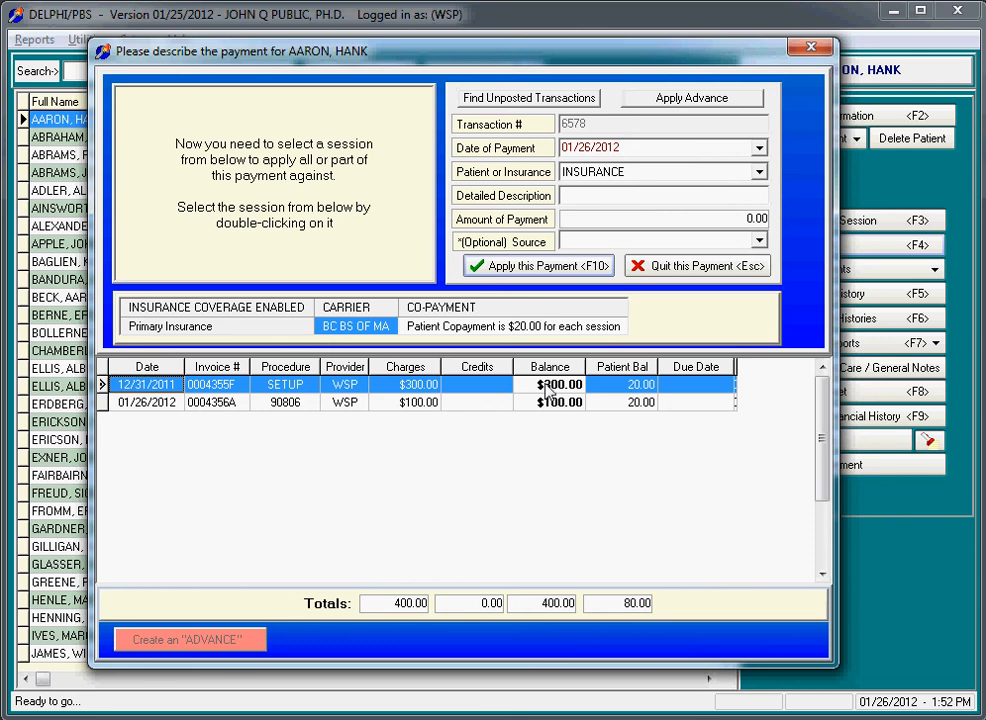
pyautogui.click(158, 407)
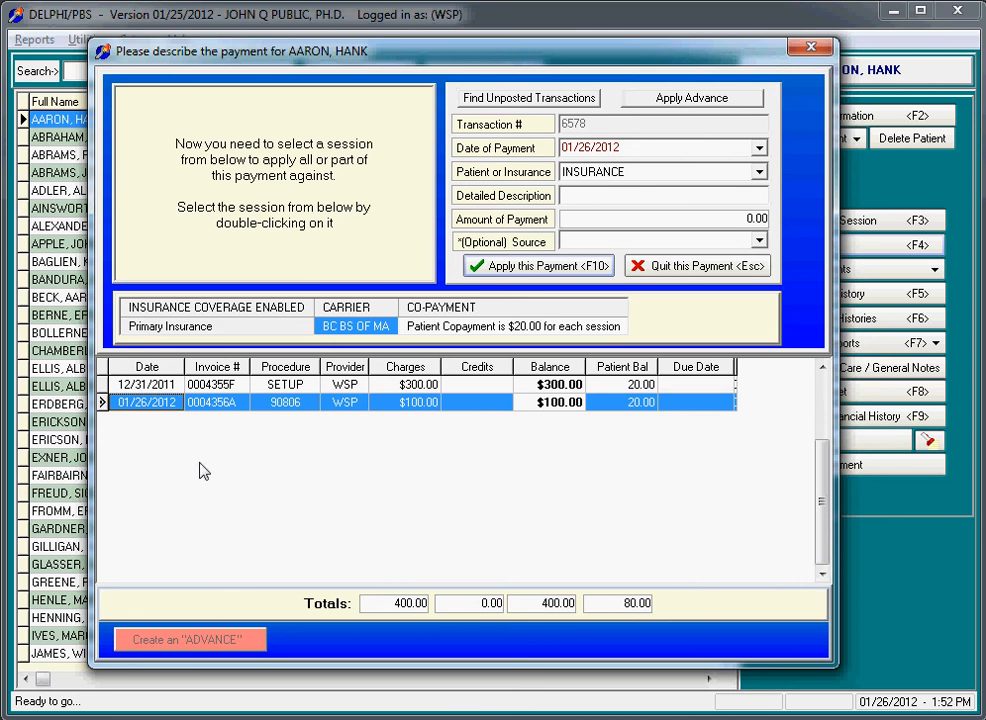
pyautogui.click(808, 50)
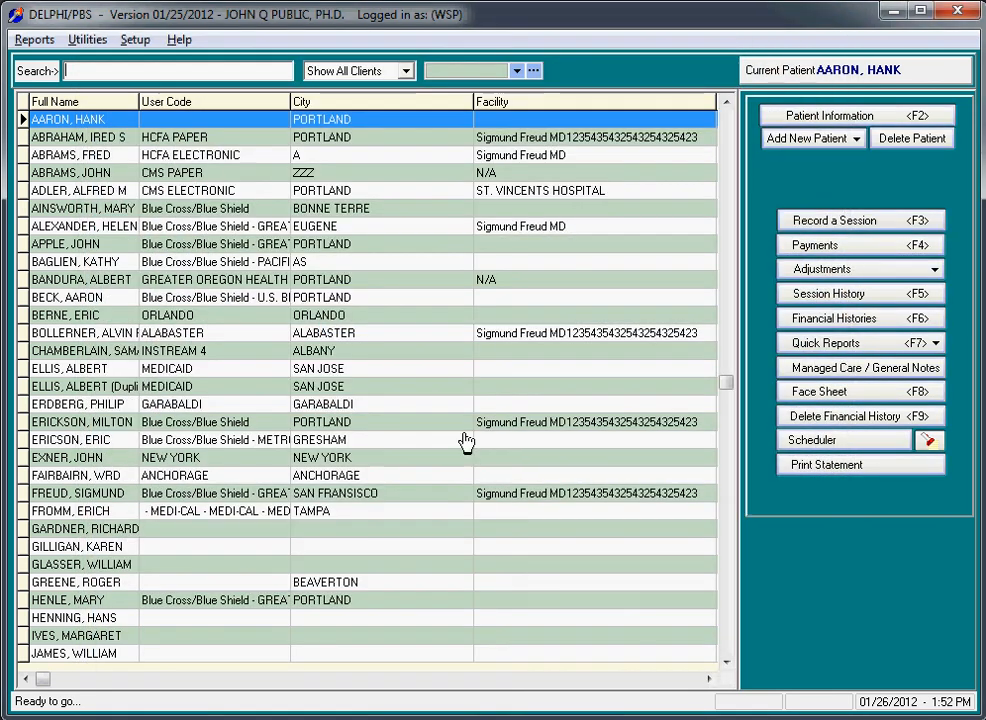